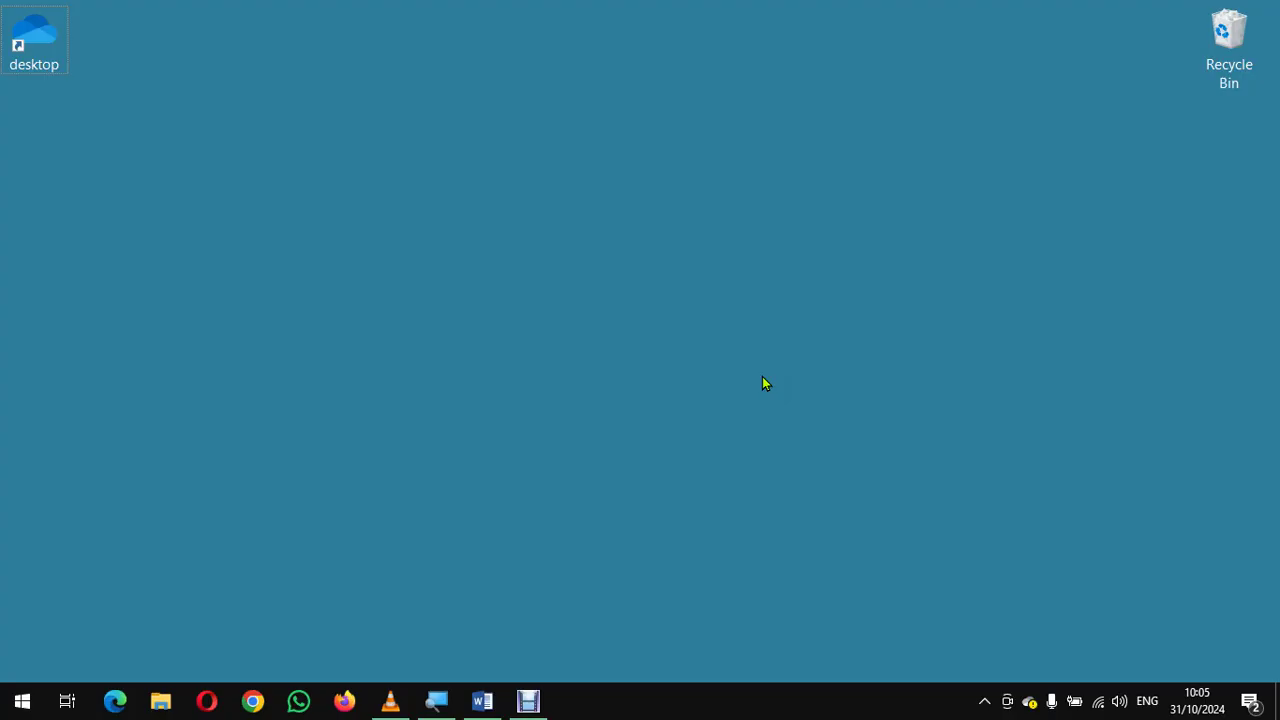
Check the computer's Wi-Fi connection in the network list and close the list.
click(1097, 703)
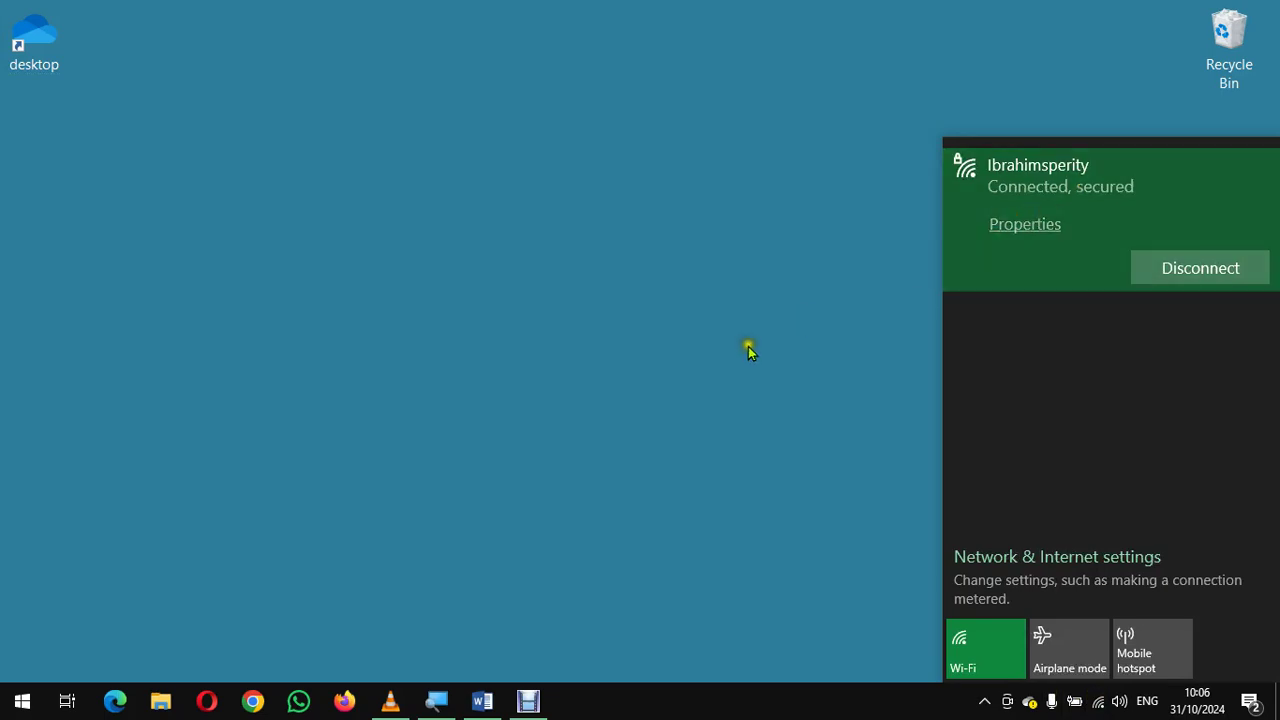
click(672, 368)
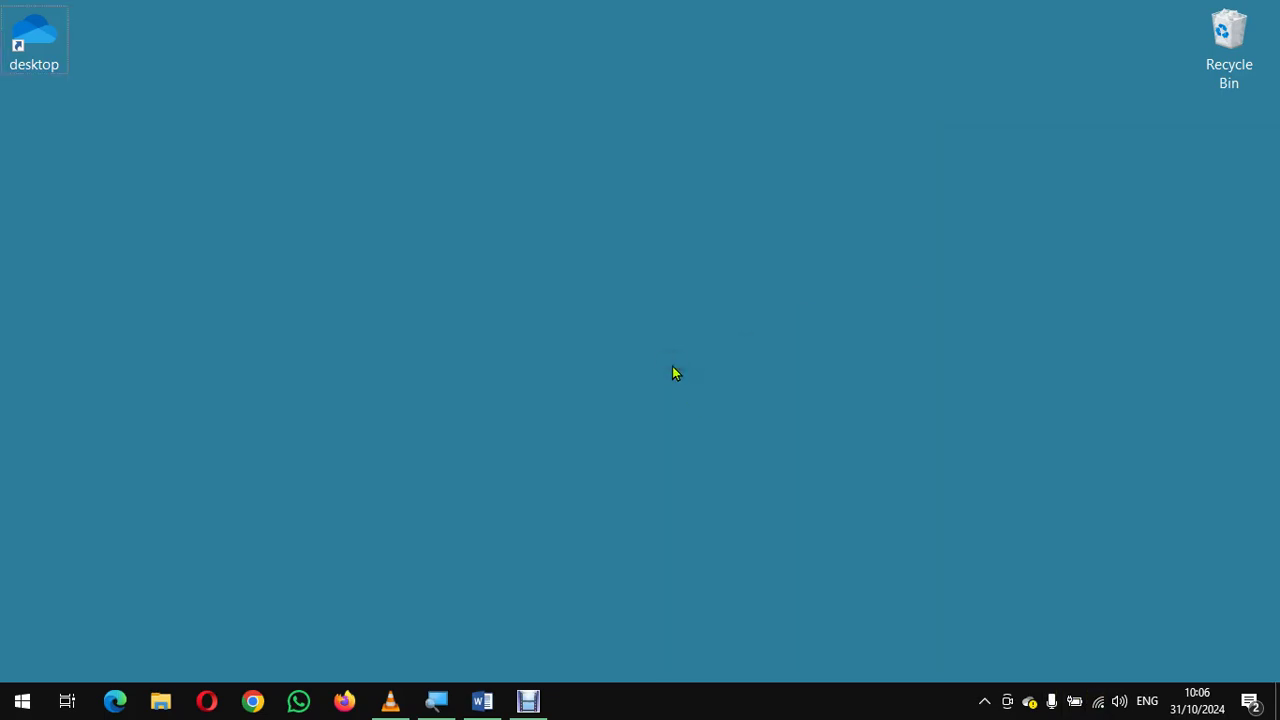
Switch to Chrome, dismiss the update notice and go to gmail.com.
click(252, 702)
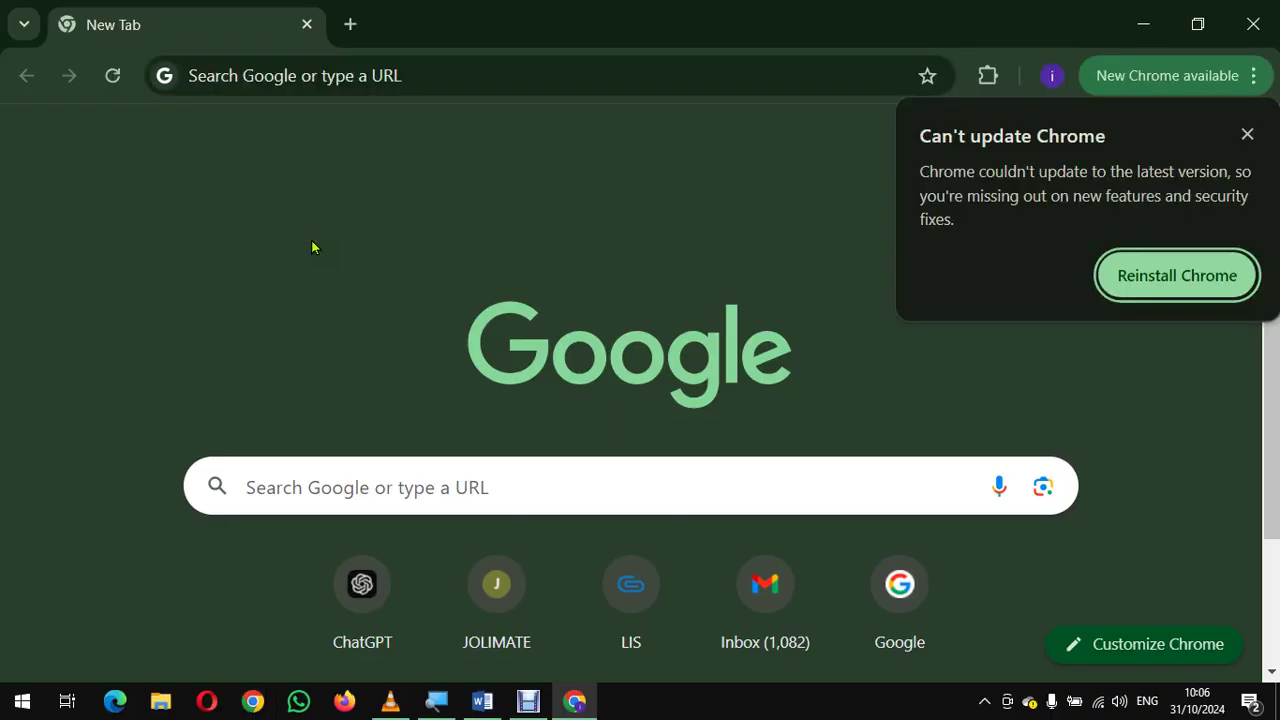
click(1247, 134)
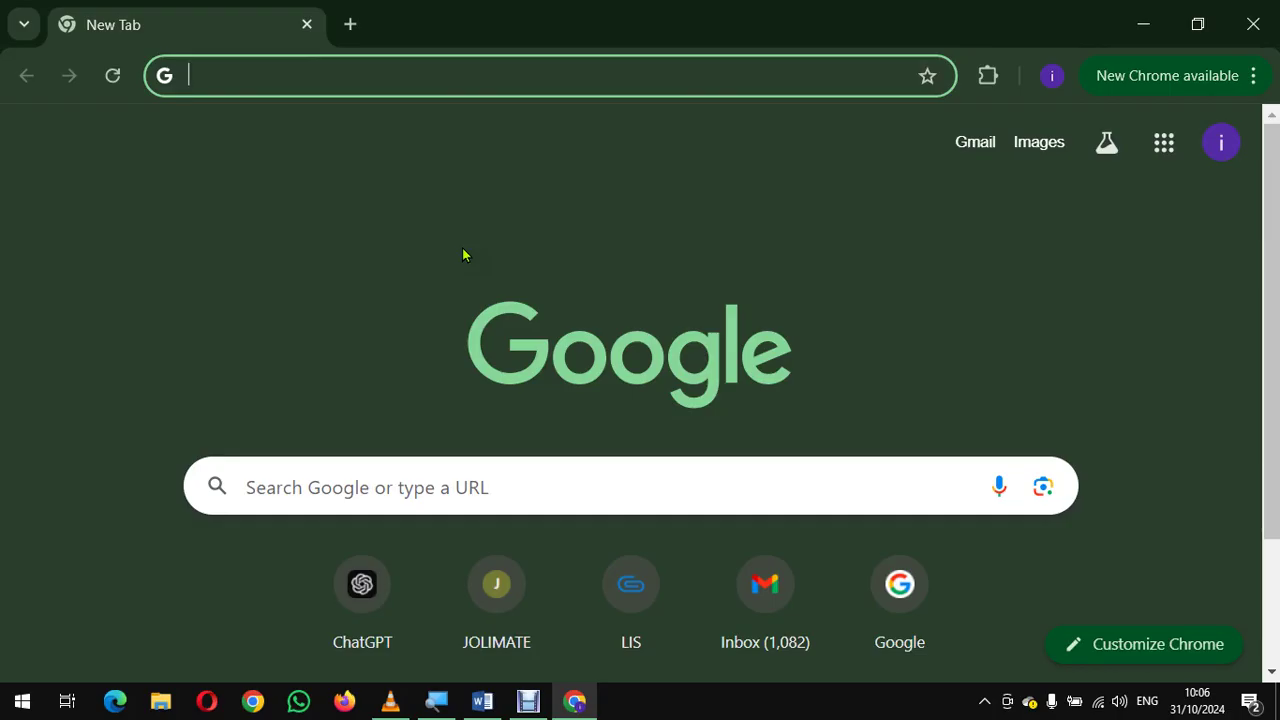
click(338, 77)
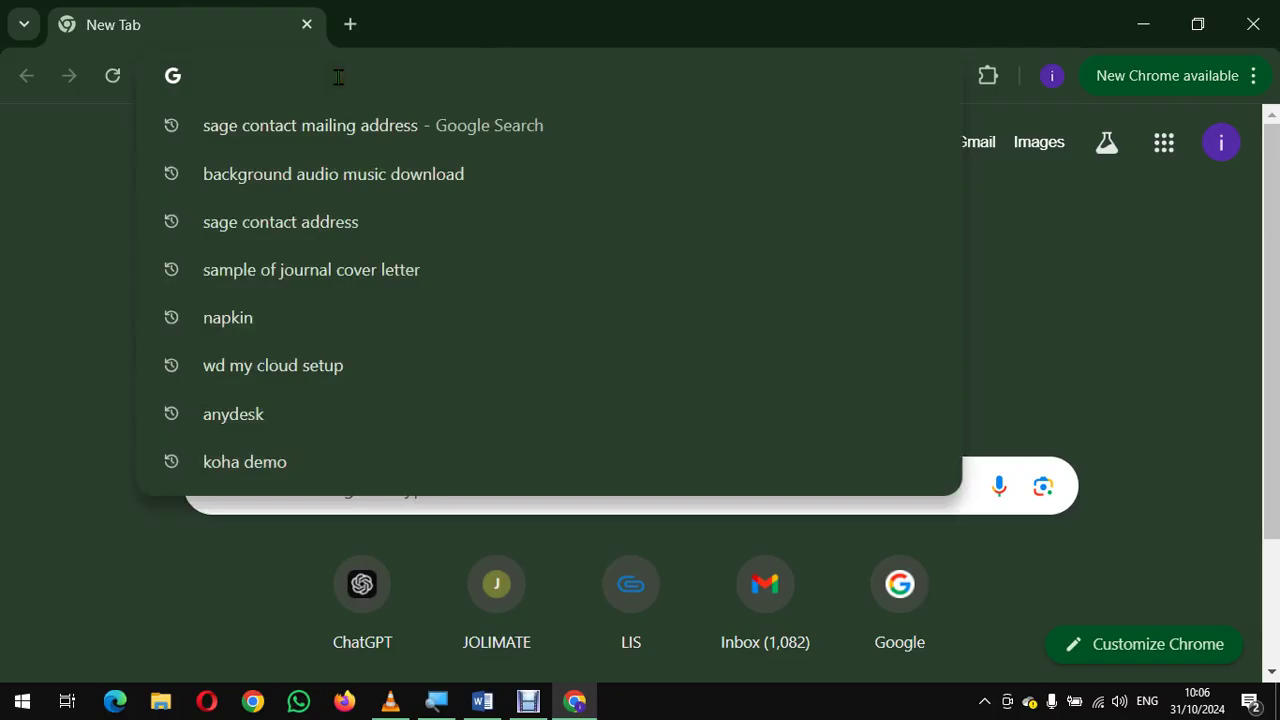
text(g)
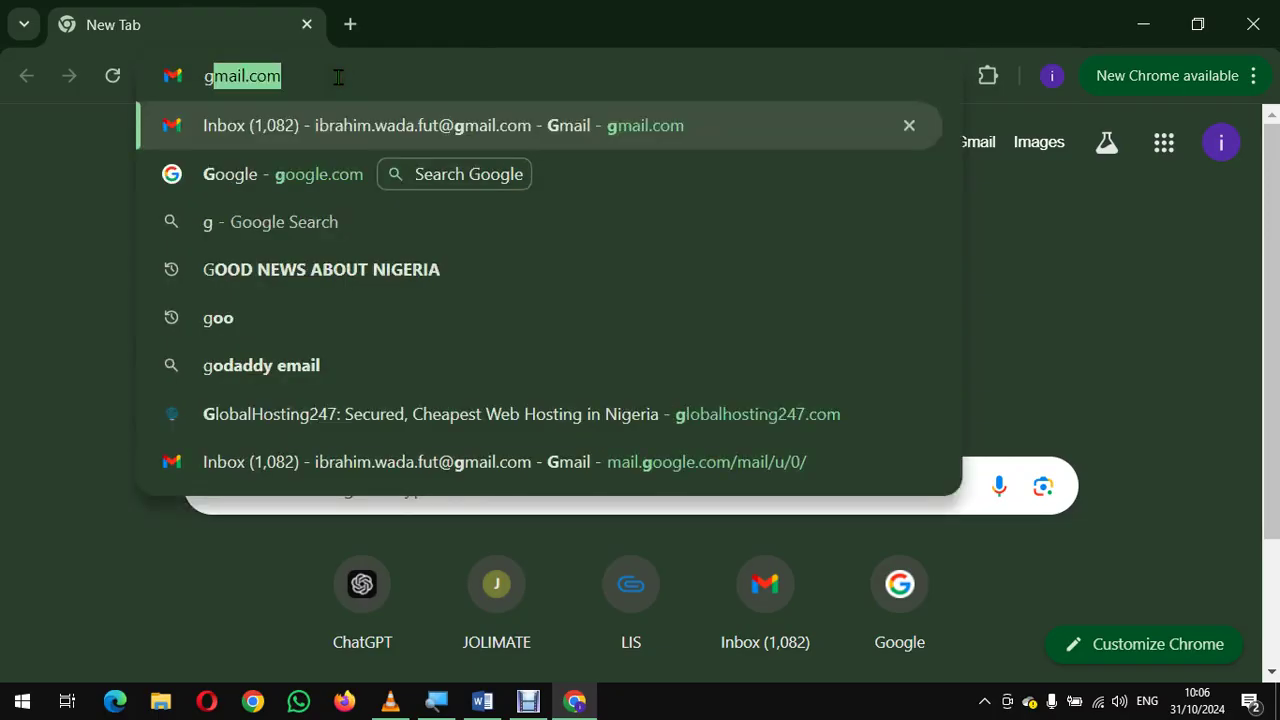
text(mail.com)
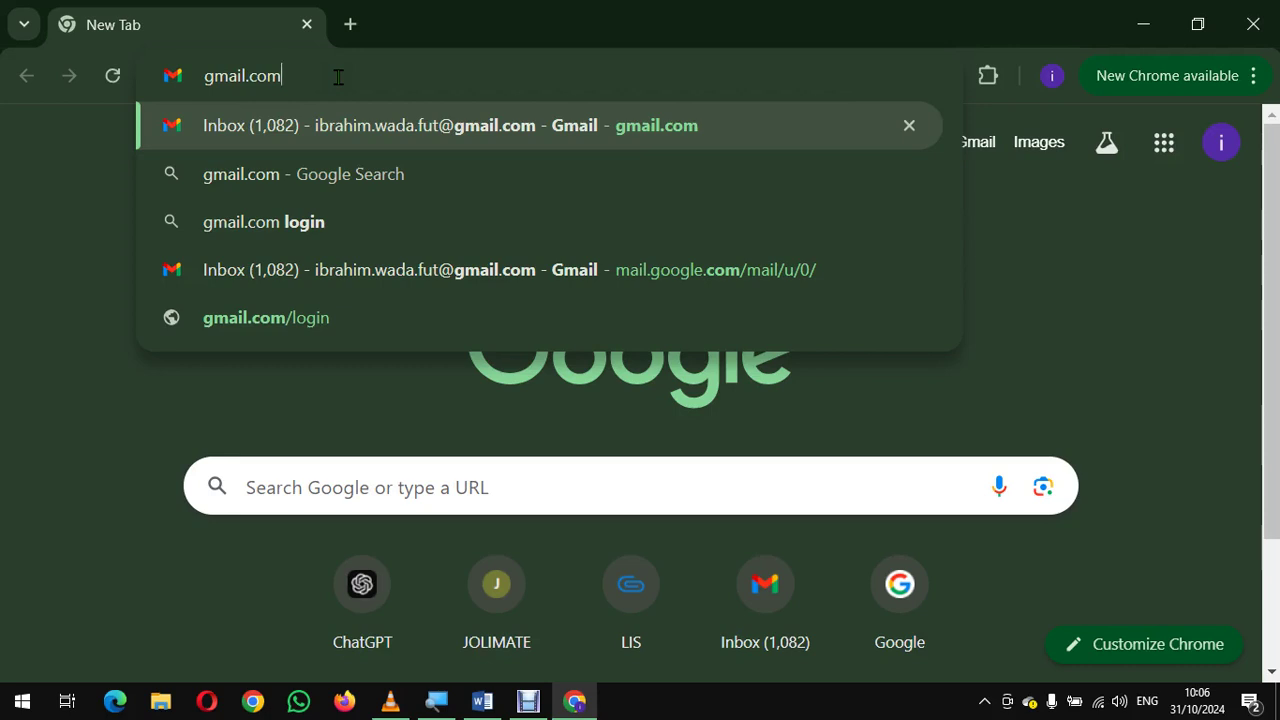
key(Return)
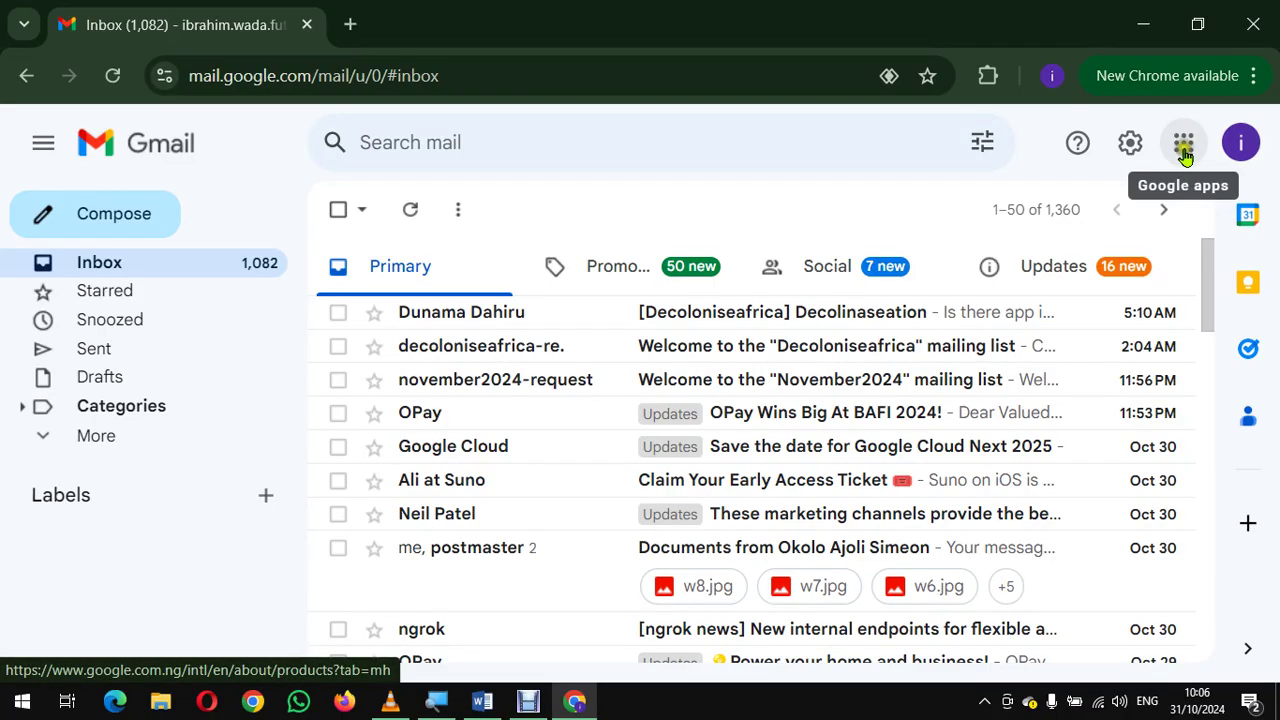
Go to Google Forms from the Gmail inbox and create a blank form.
click(1184, 148)
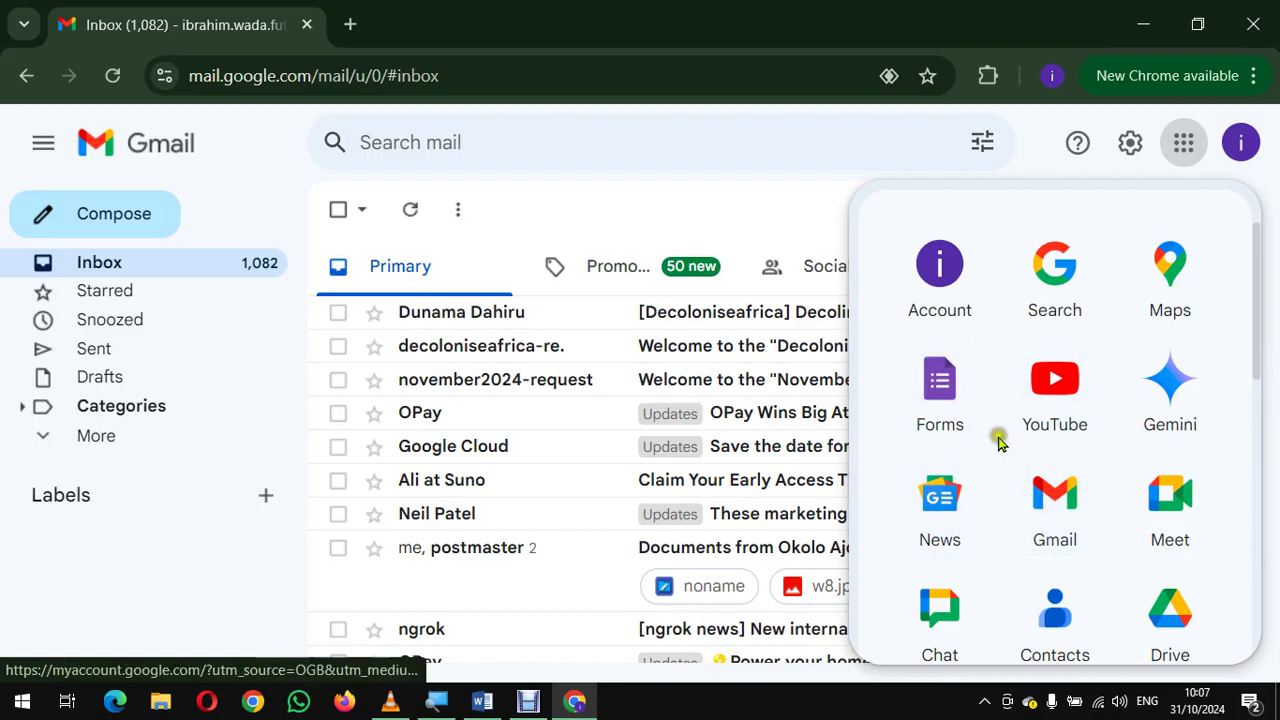
click(939, 379)
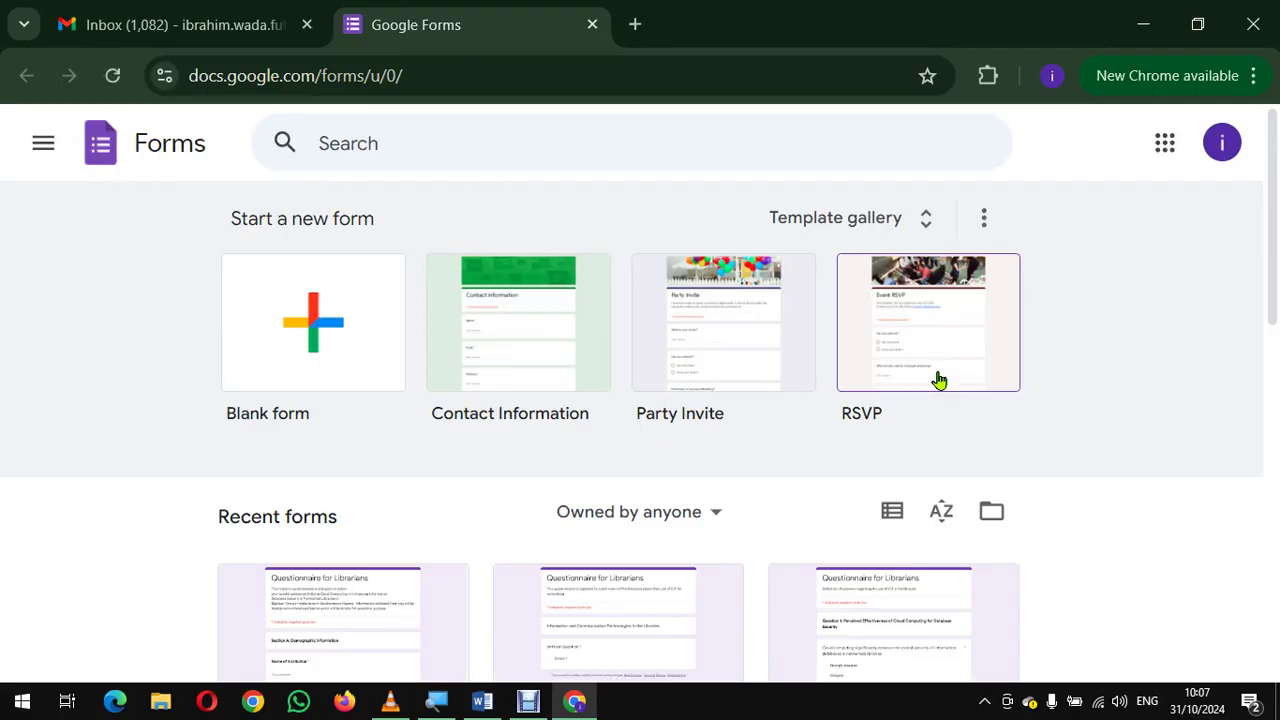
click(335, 335)
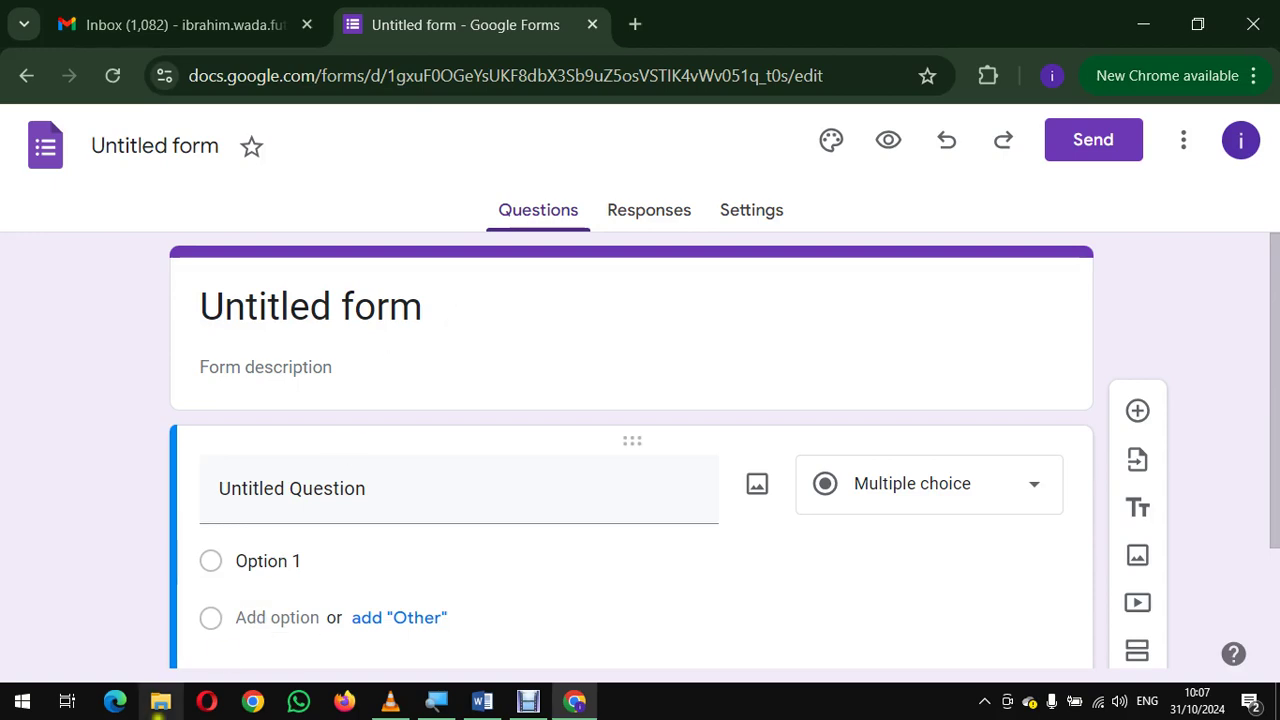
Switch to File Explorer and open "QUESTION Cloud Computing for Database Security - 1.docx" from the OneDrive Desktop folder in Word.
click(160, 702)
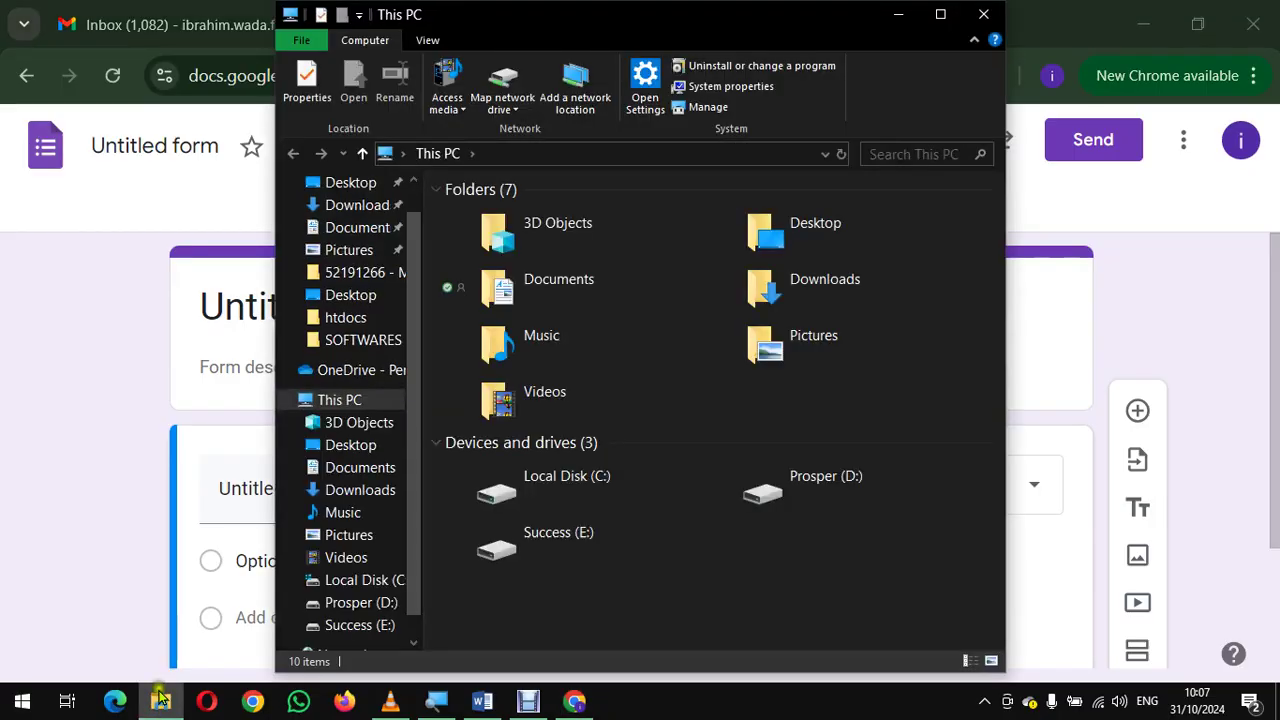
click(350, 445)
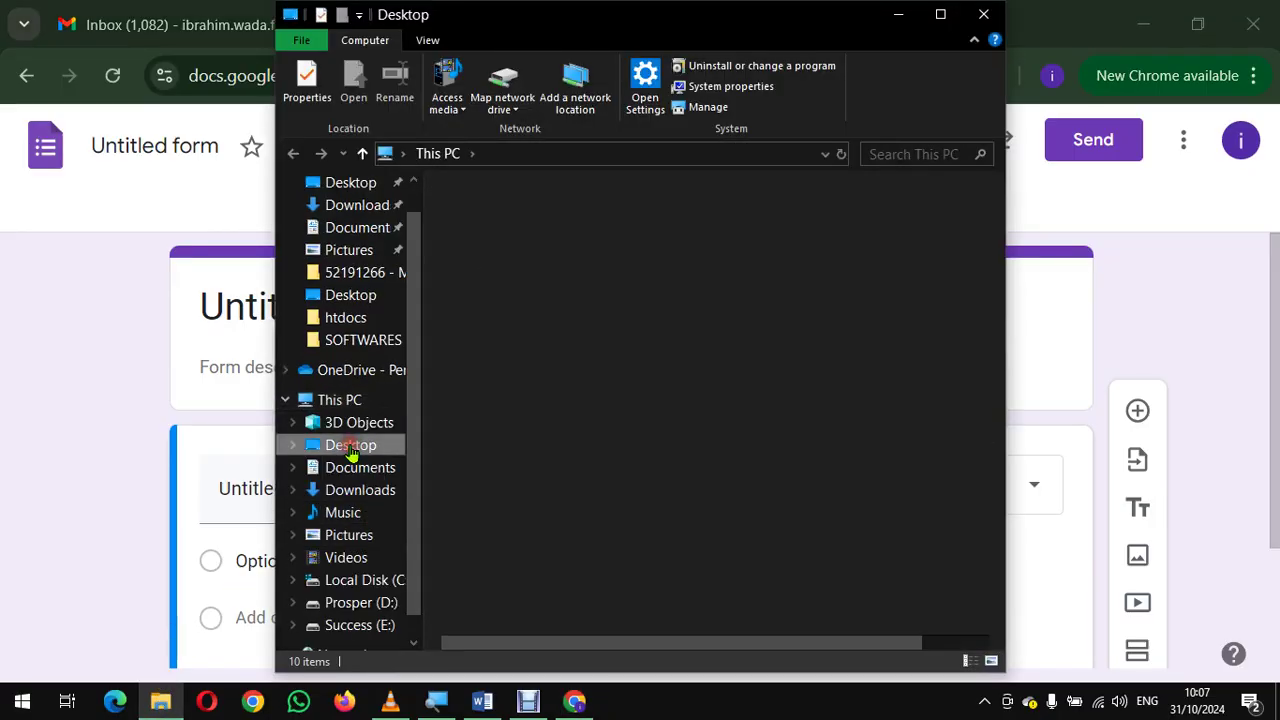
click(500, 211)
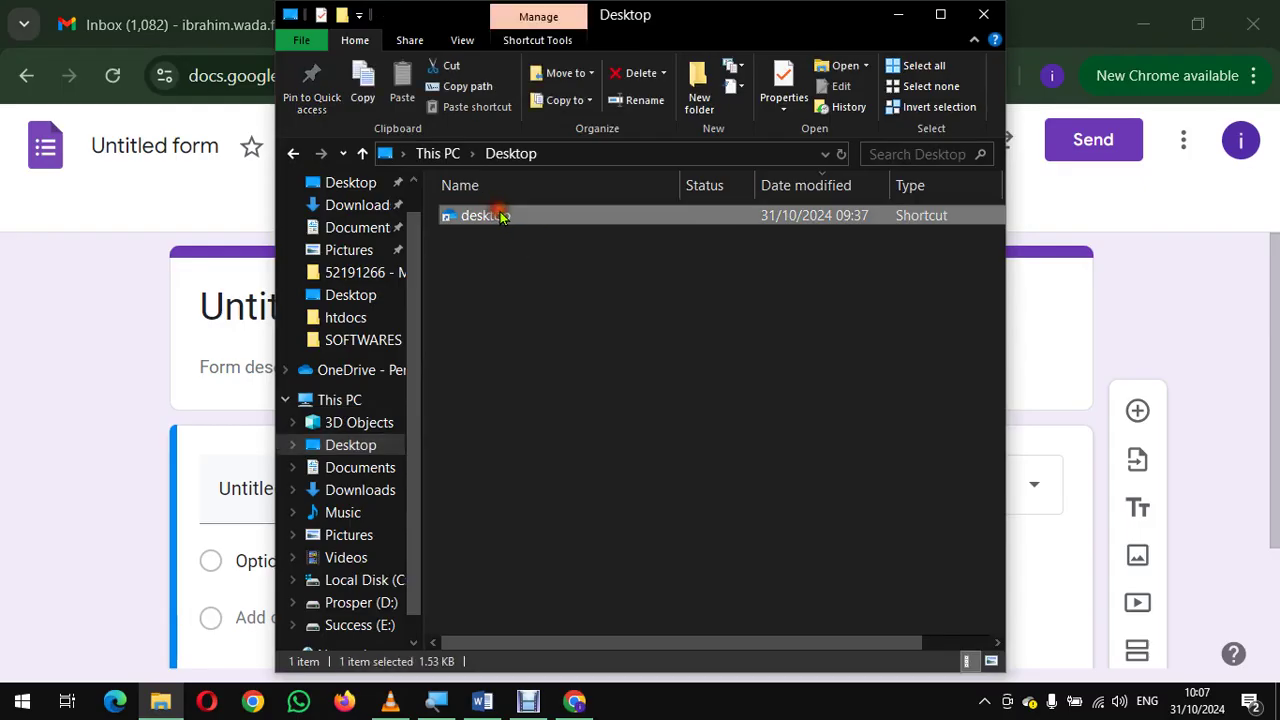
right_click(500, 210)
click(548, 166)
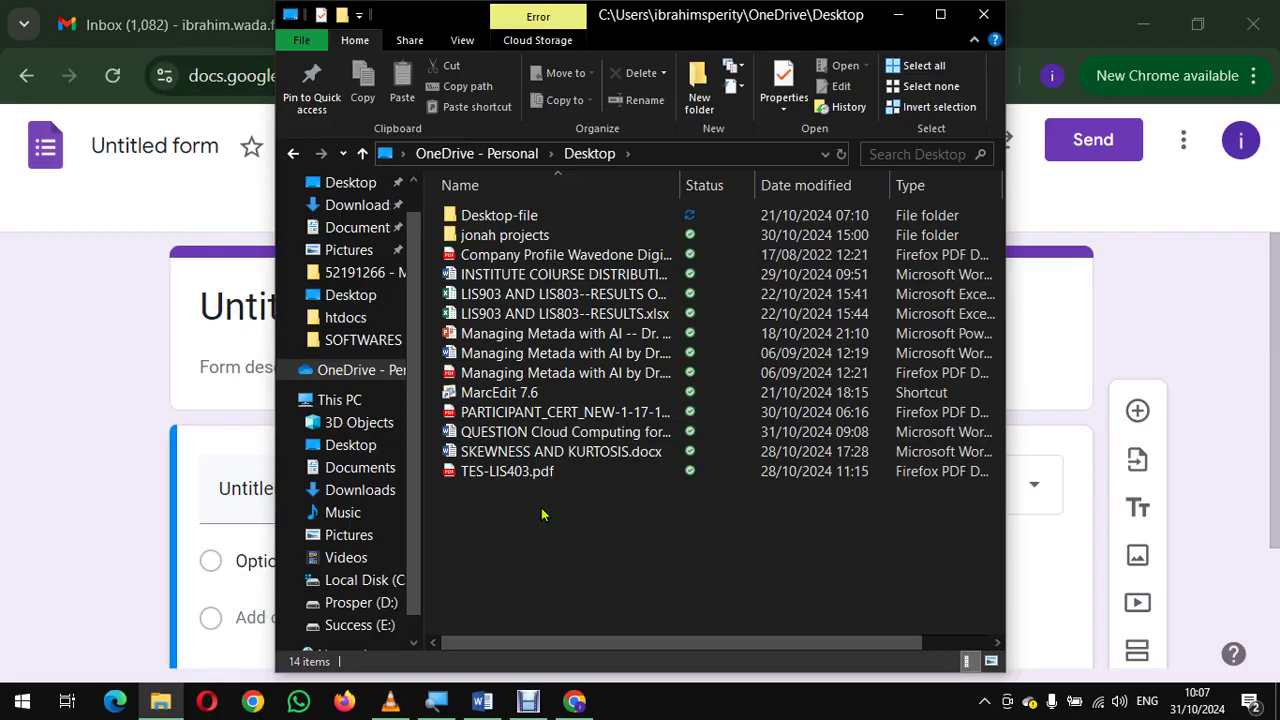
click(514, 439)
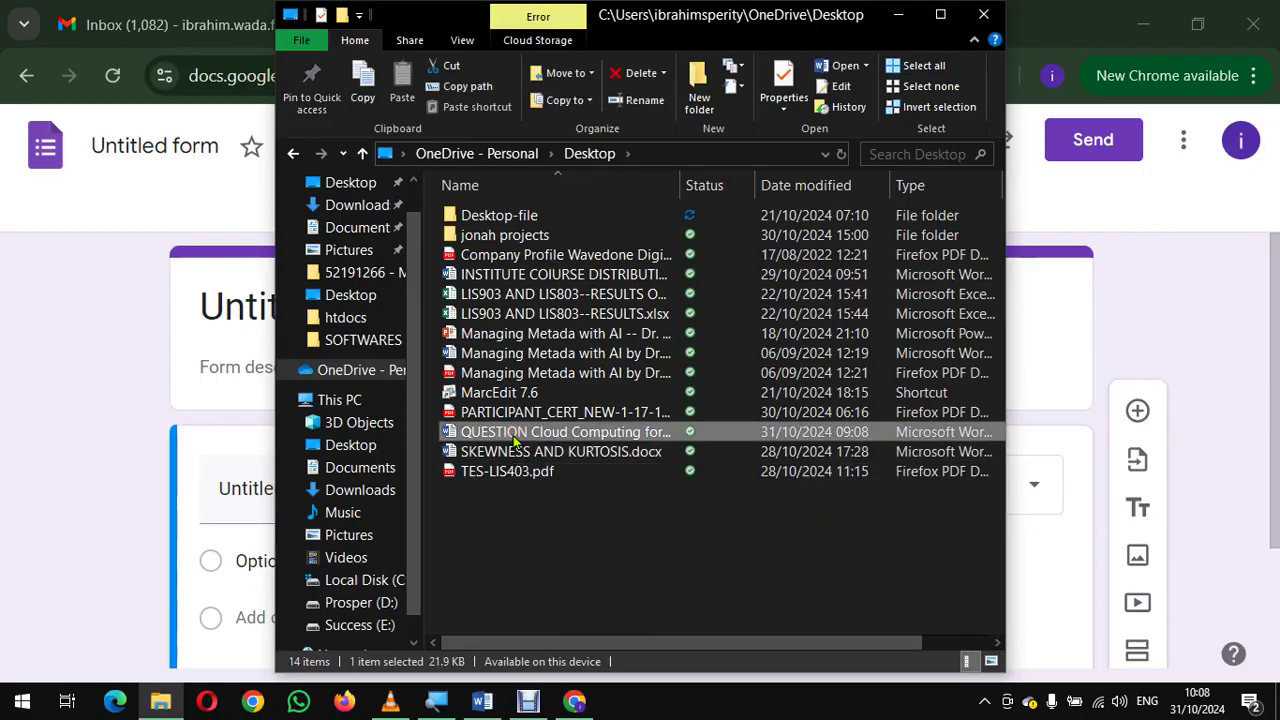
right_click(522, 434)
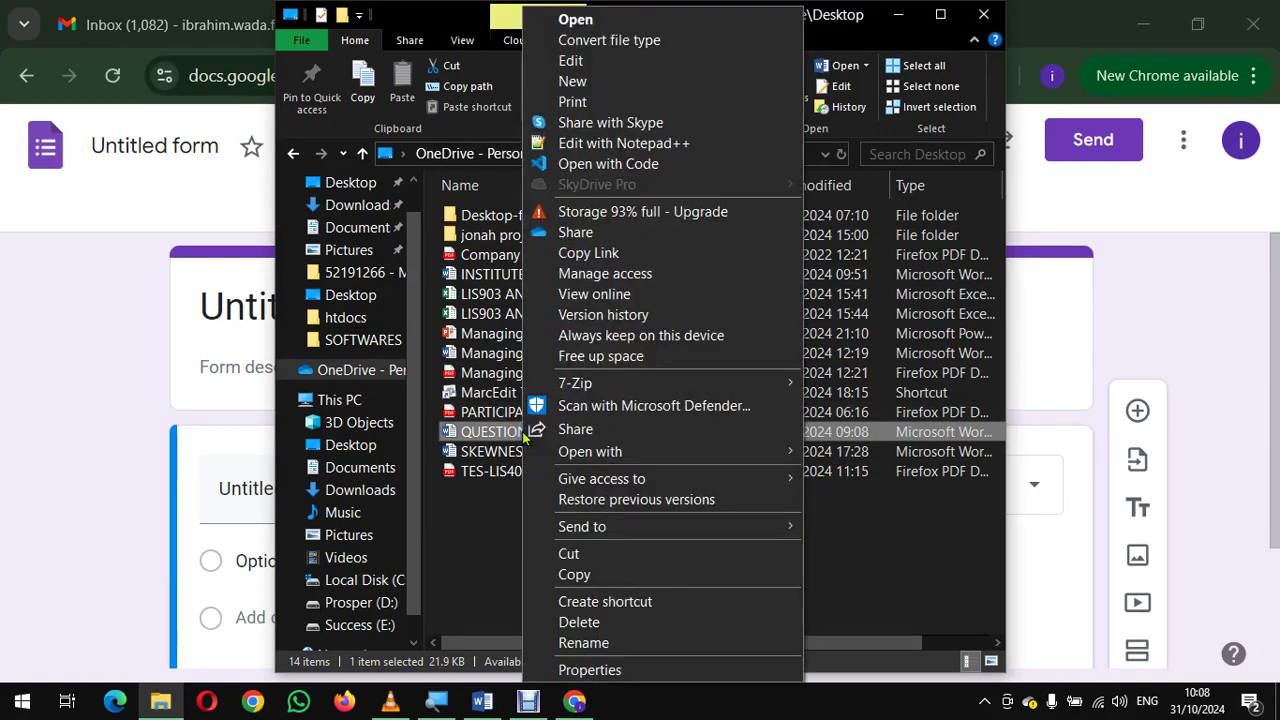
click(584, 21)
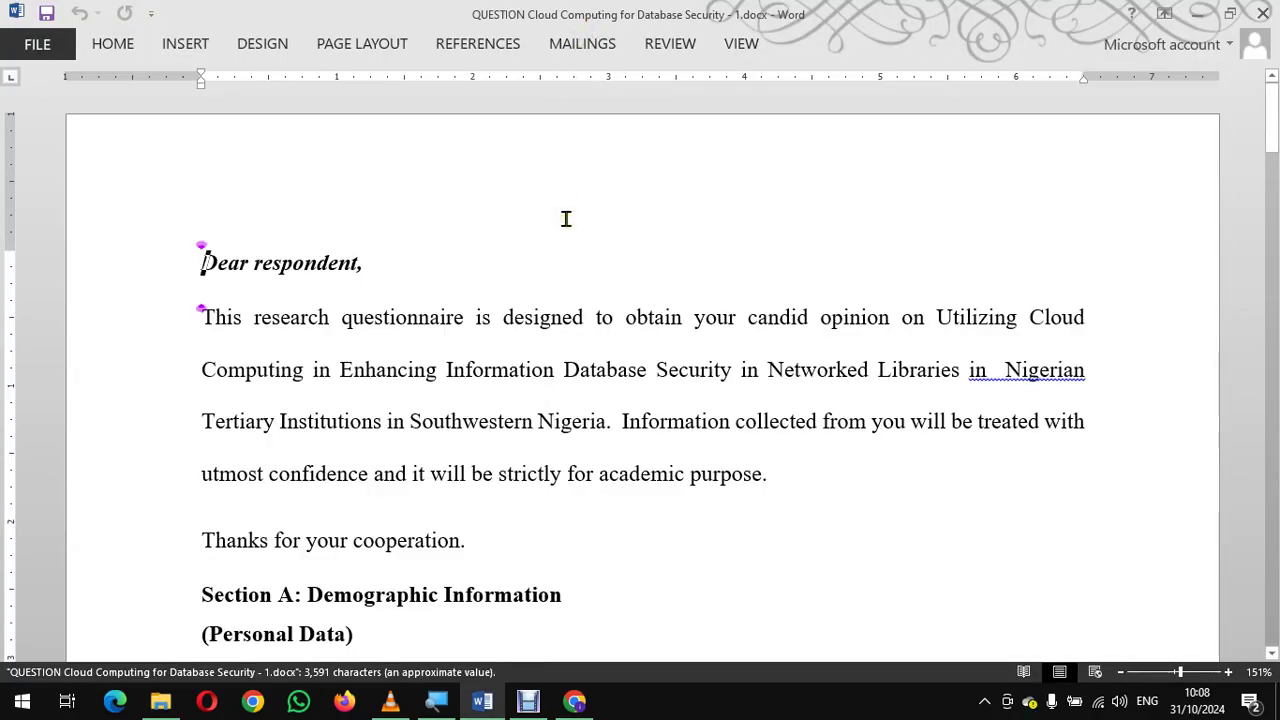
Switch back to the blank form in Chrome, name it "Questionnaire" and apply that name to its title.
click(576, 704)
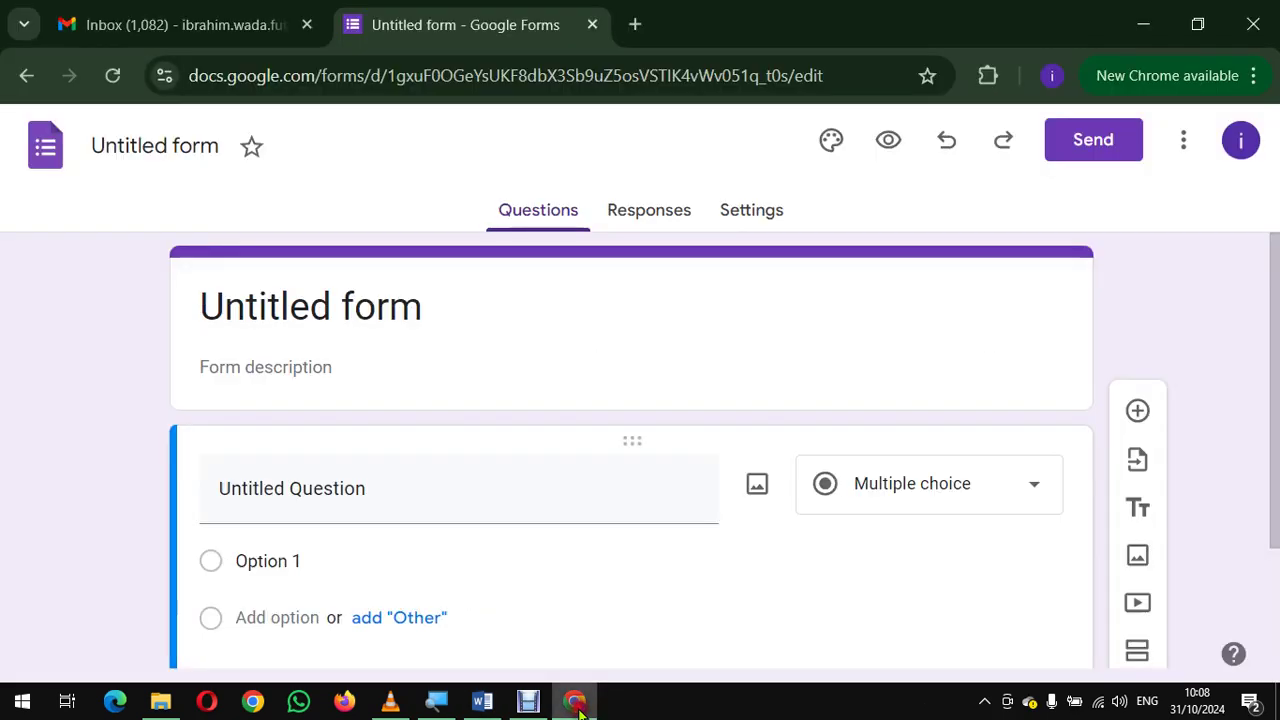
click(483, 704)
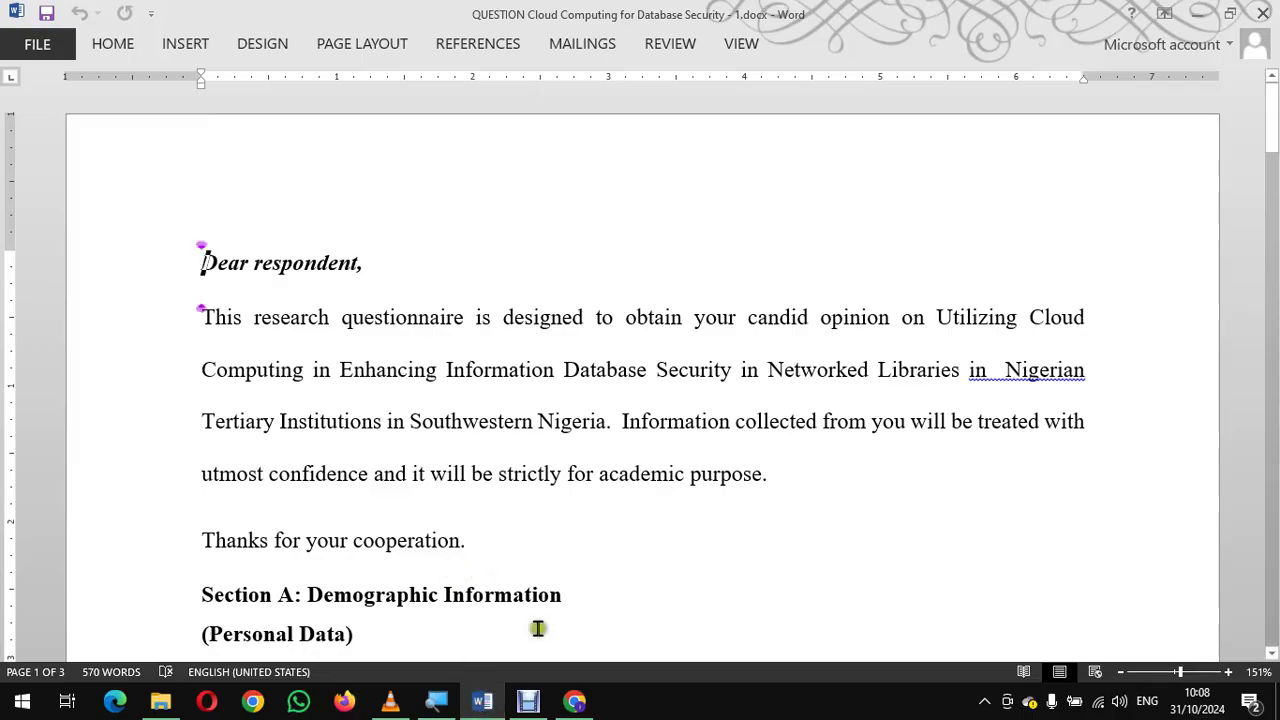
click(578, 642)
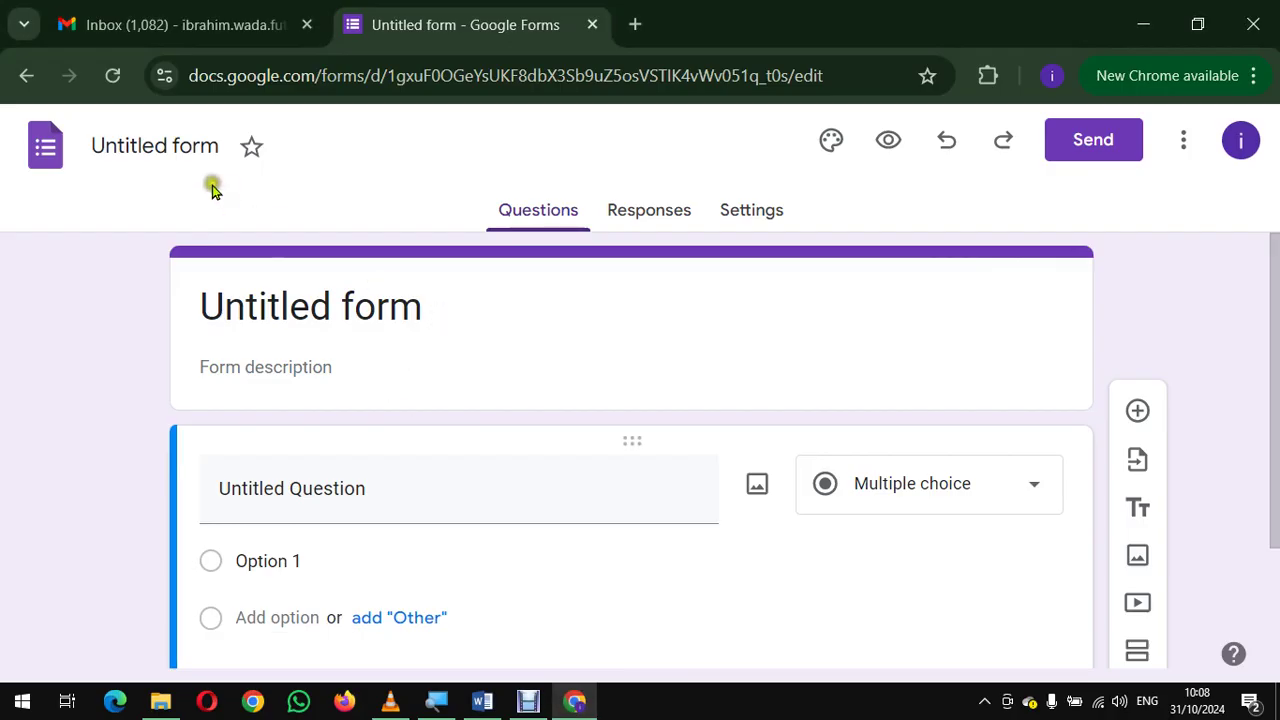
click(173, 146)
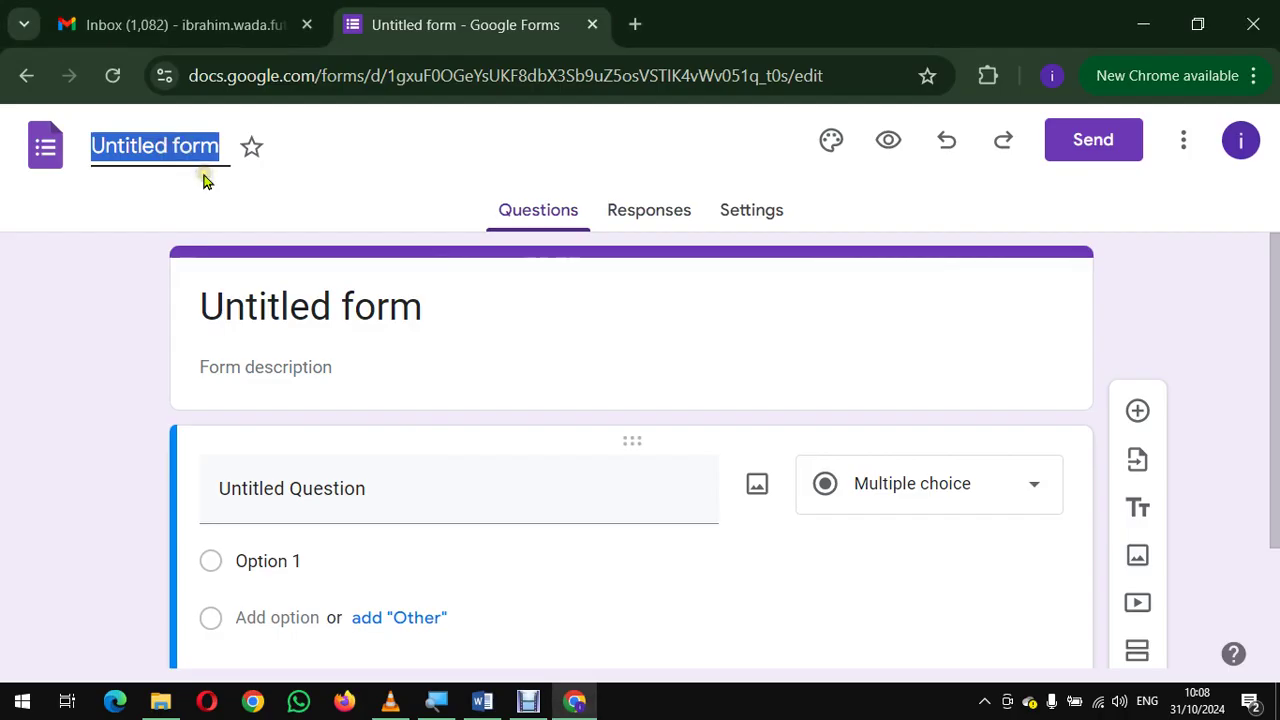
text(Que)
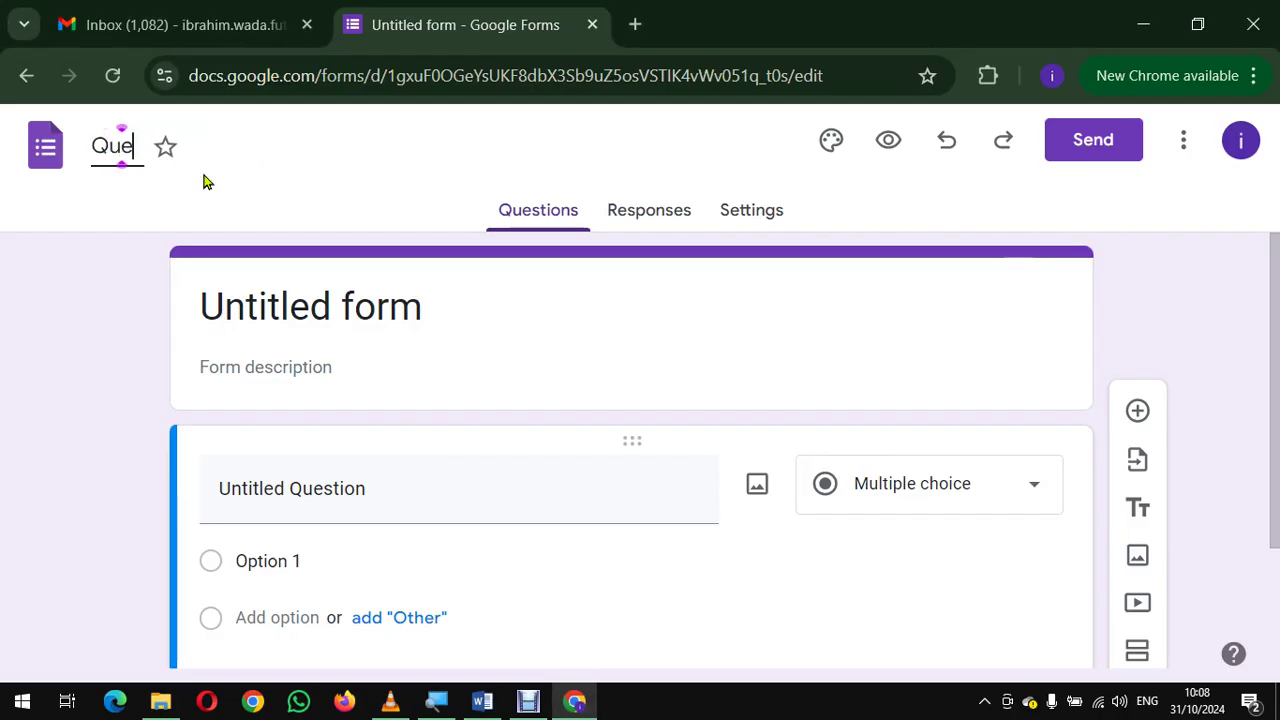
text(stionnaire)
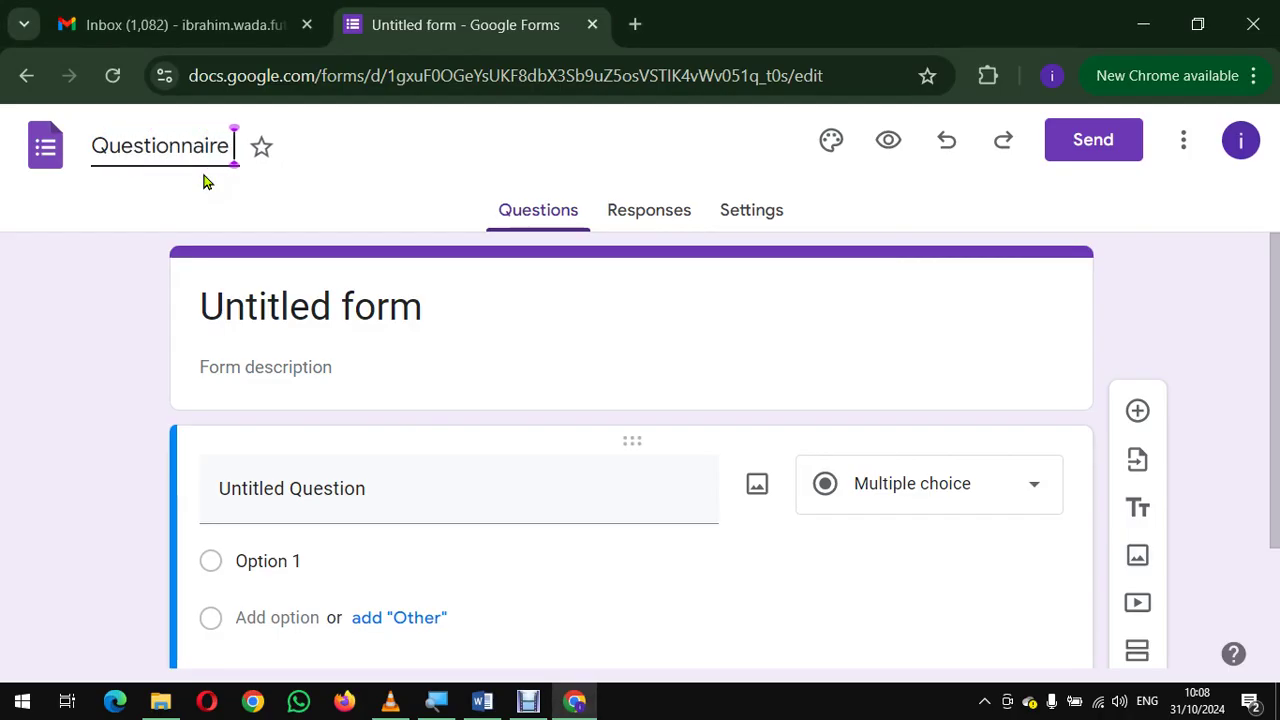
click(393, 310)
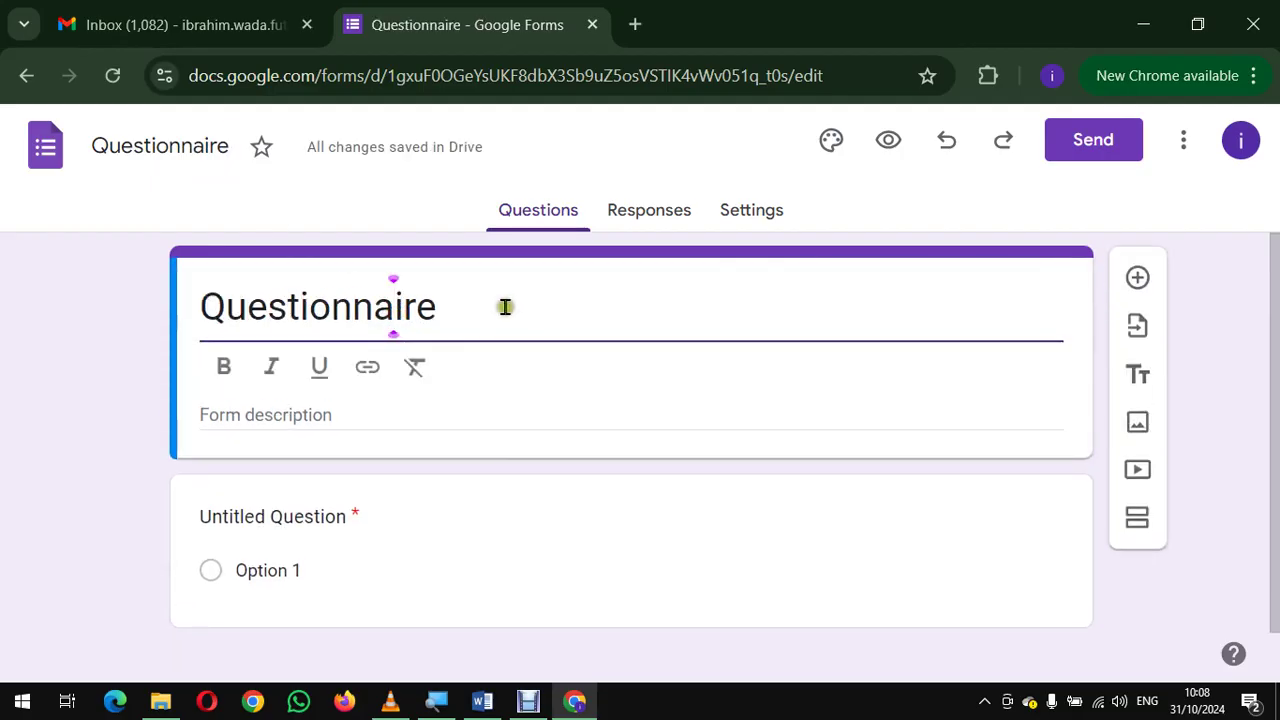
Extend the form's heading title to "Questionnaire for Librarians".
click(474, 309)
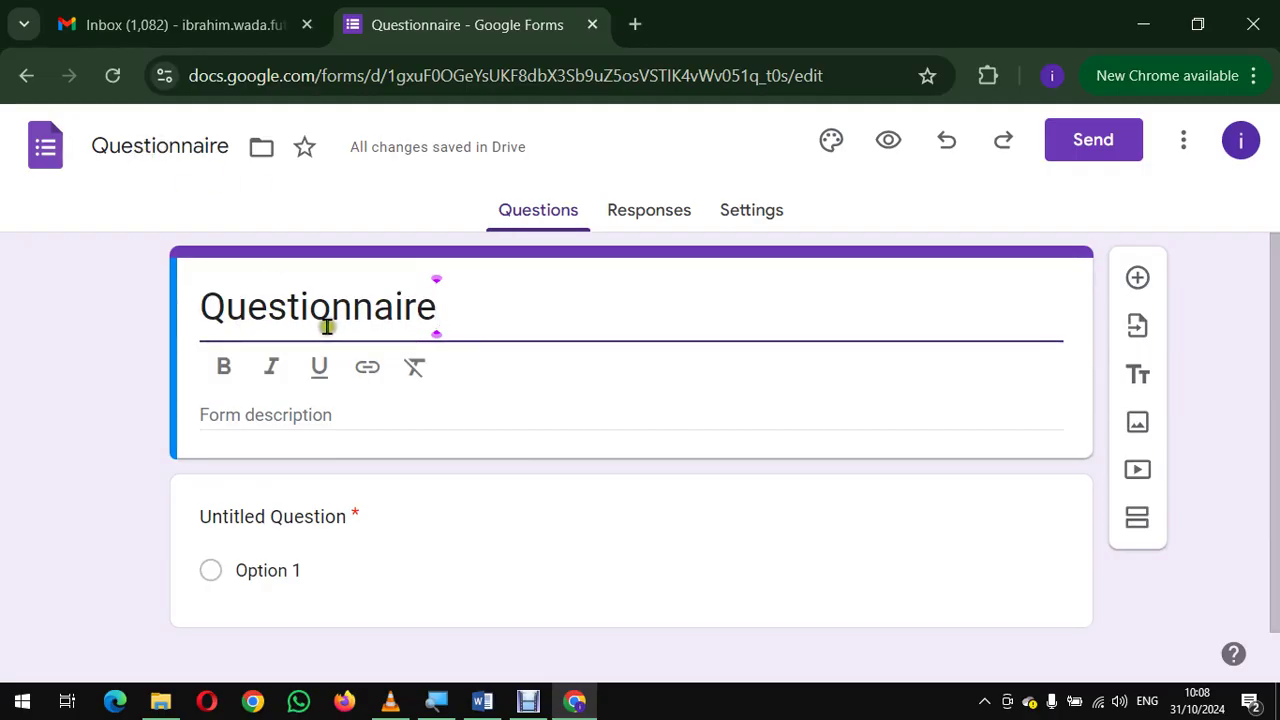
click(287, 312)
click(477, 306)
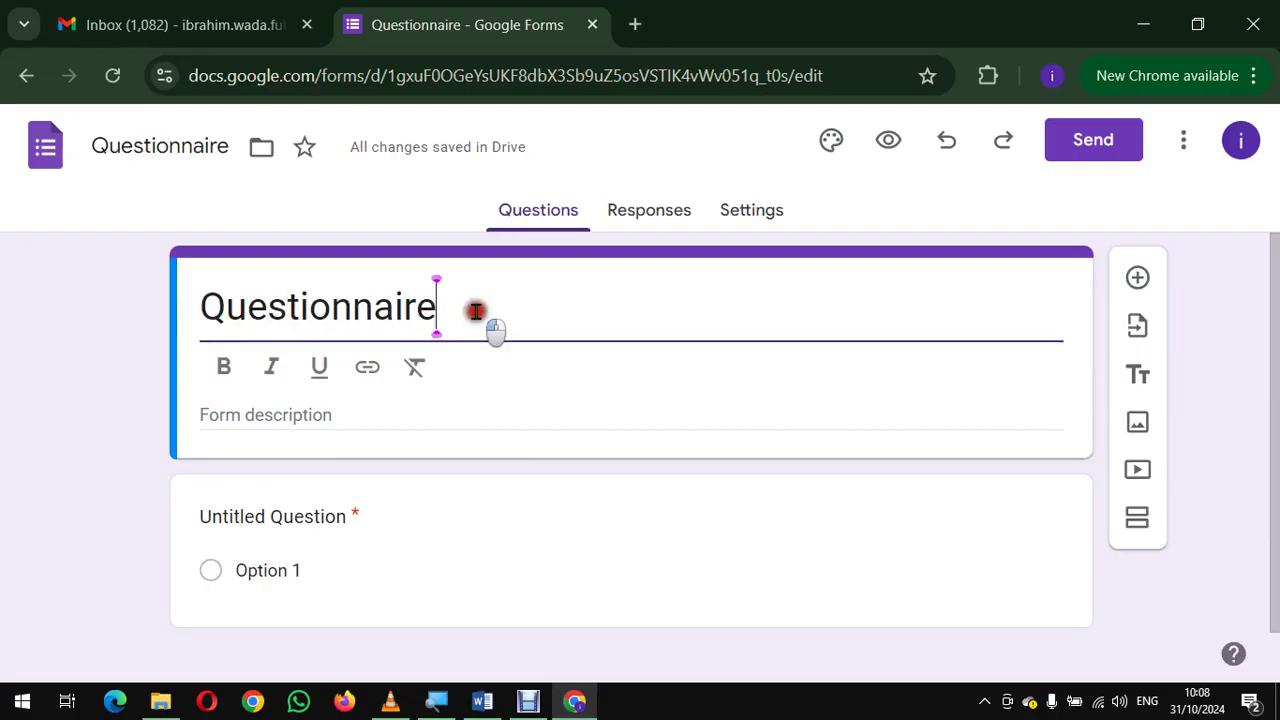
click(194, 306)
drag(449, 297, 175, 318)
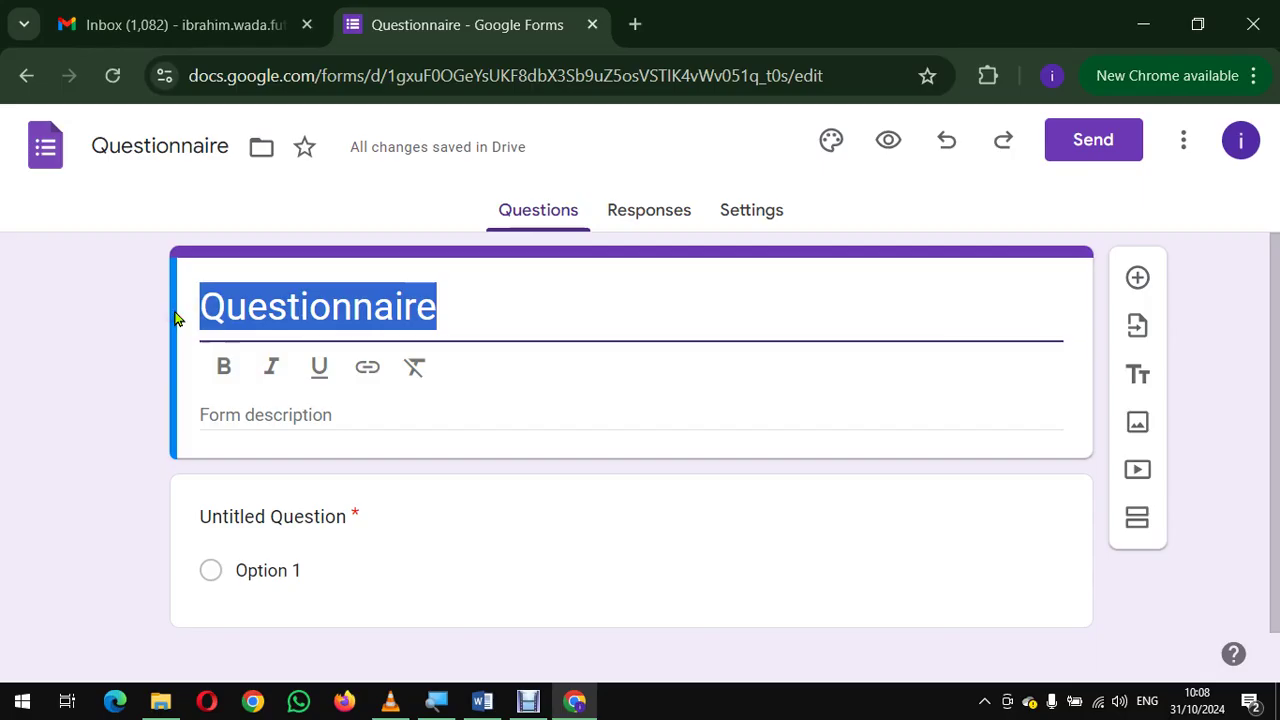
click(486, 300)
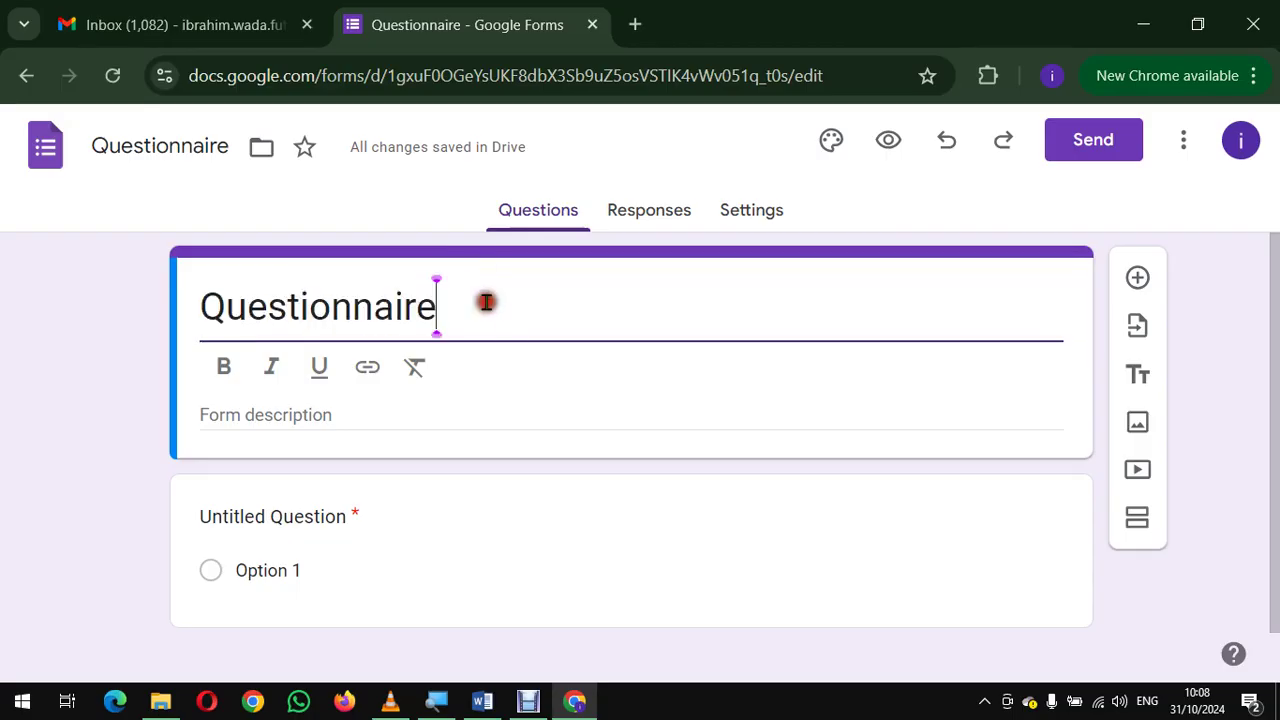
text(for Libra)
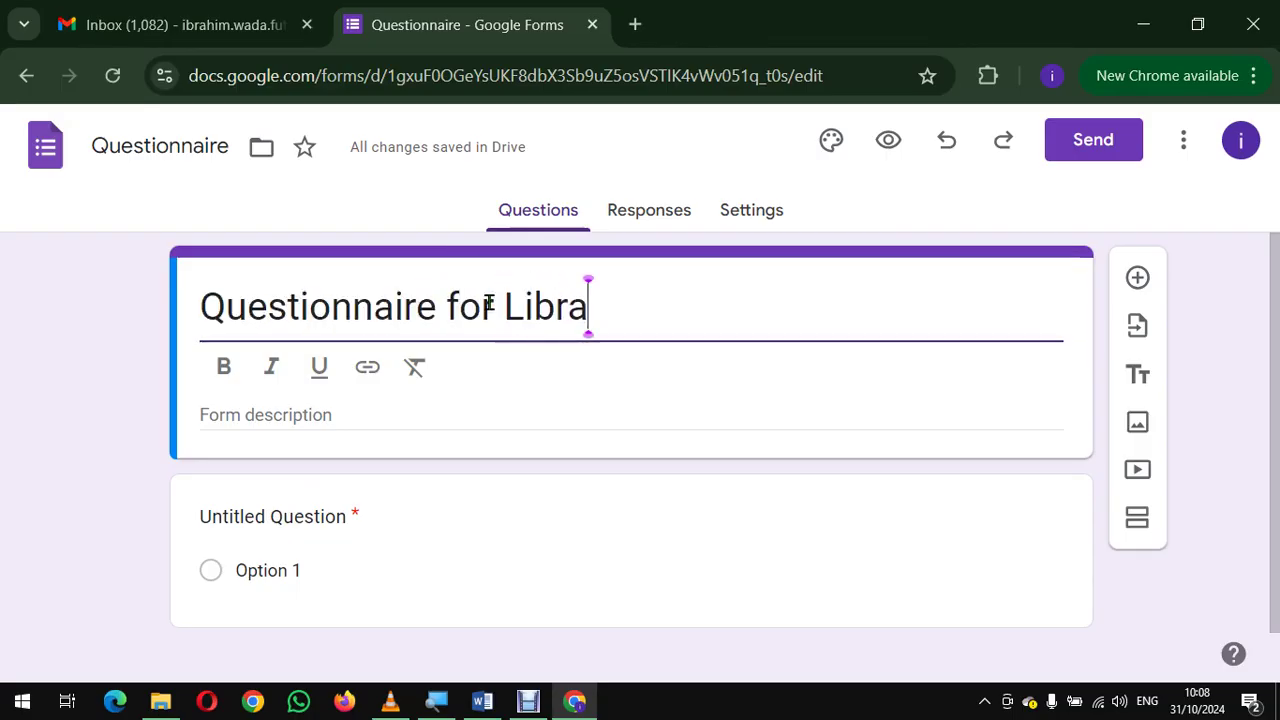
text(rians)
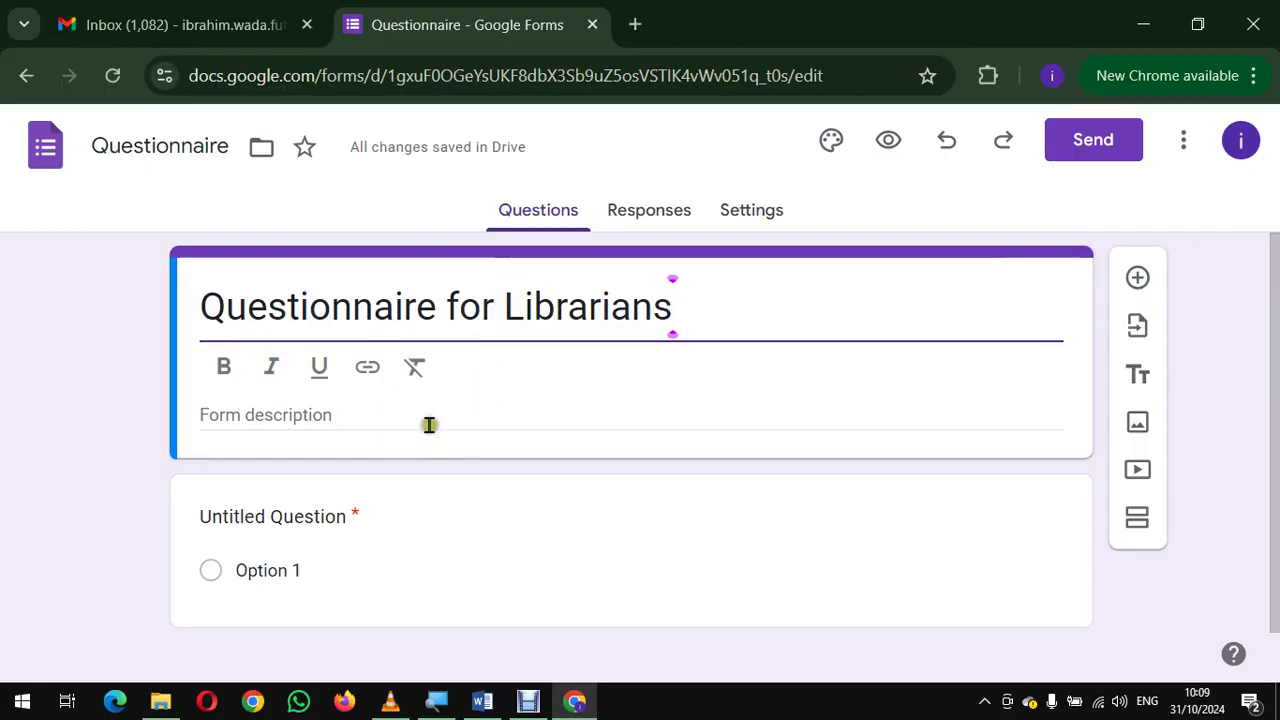
Switch to the Word document and copy the introductory paragraph from "This research questionnaire" through "strictly for academic purpose.".
click(483, 700)
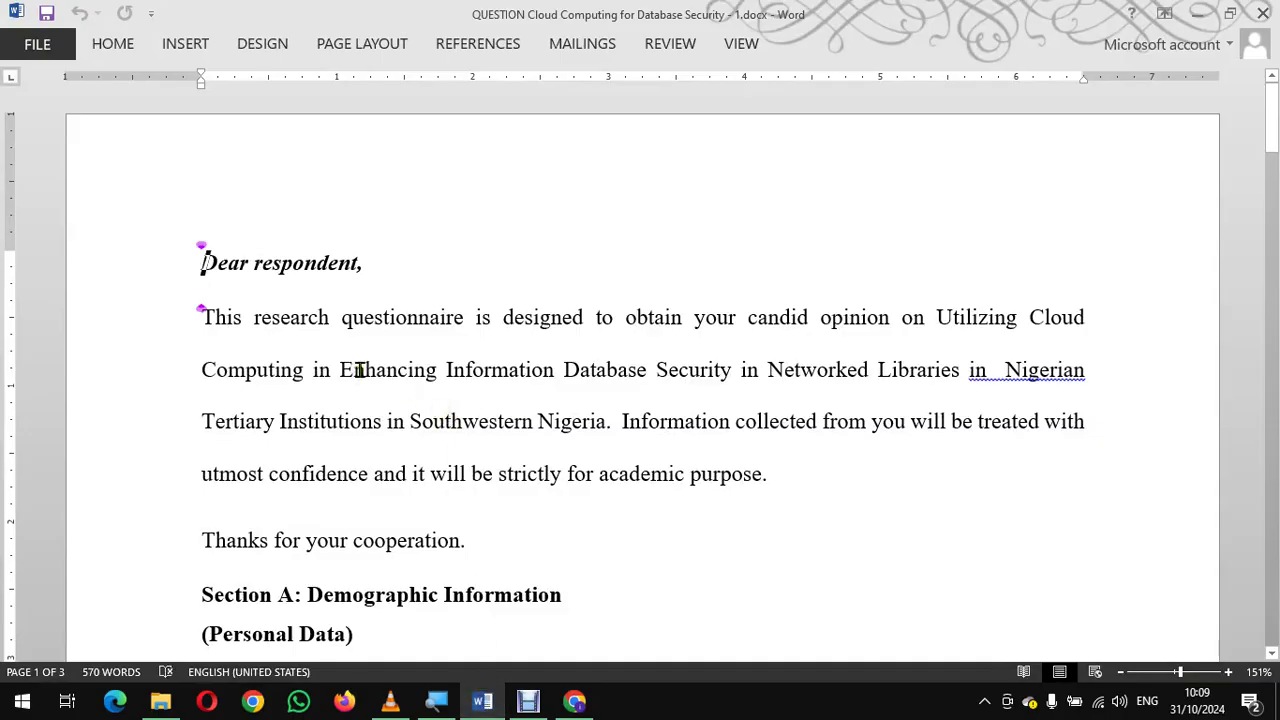
scroll(360, 370, down, 1)
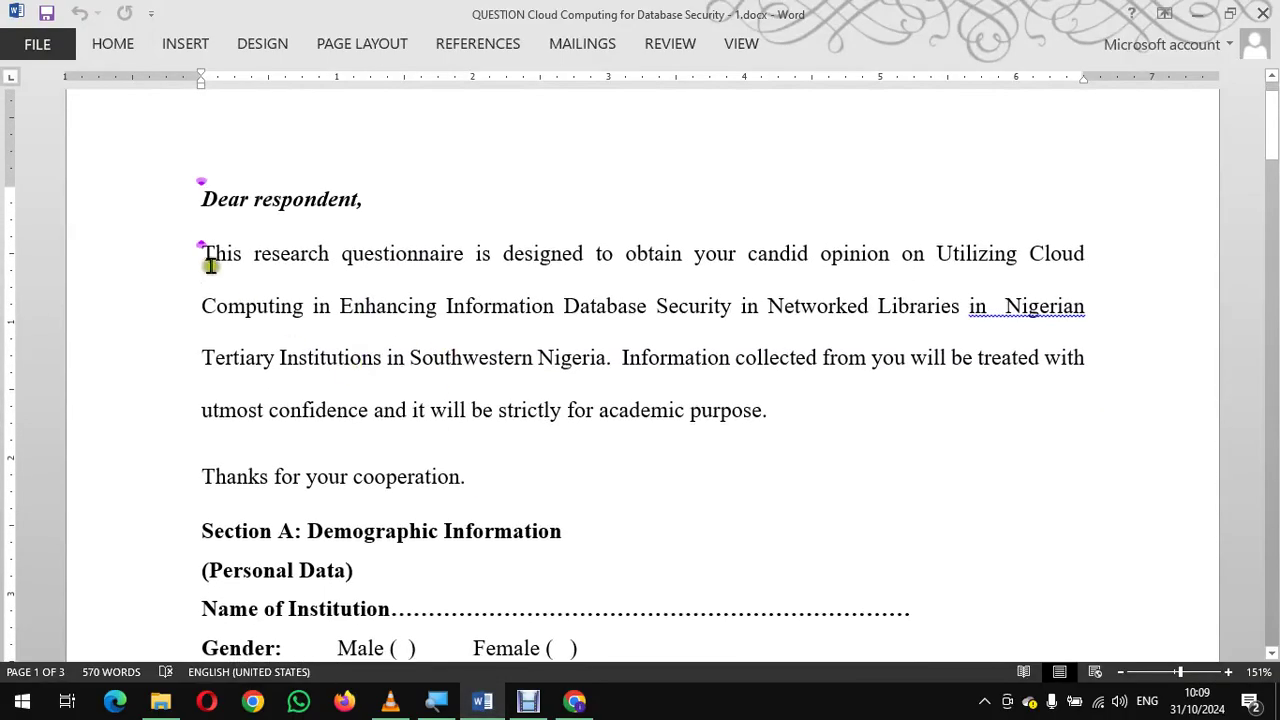
drag(201, 253, 785, 407)
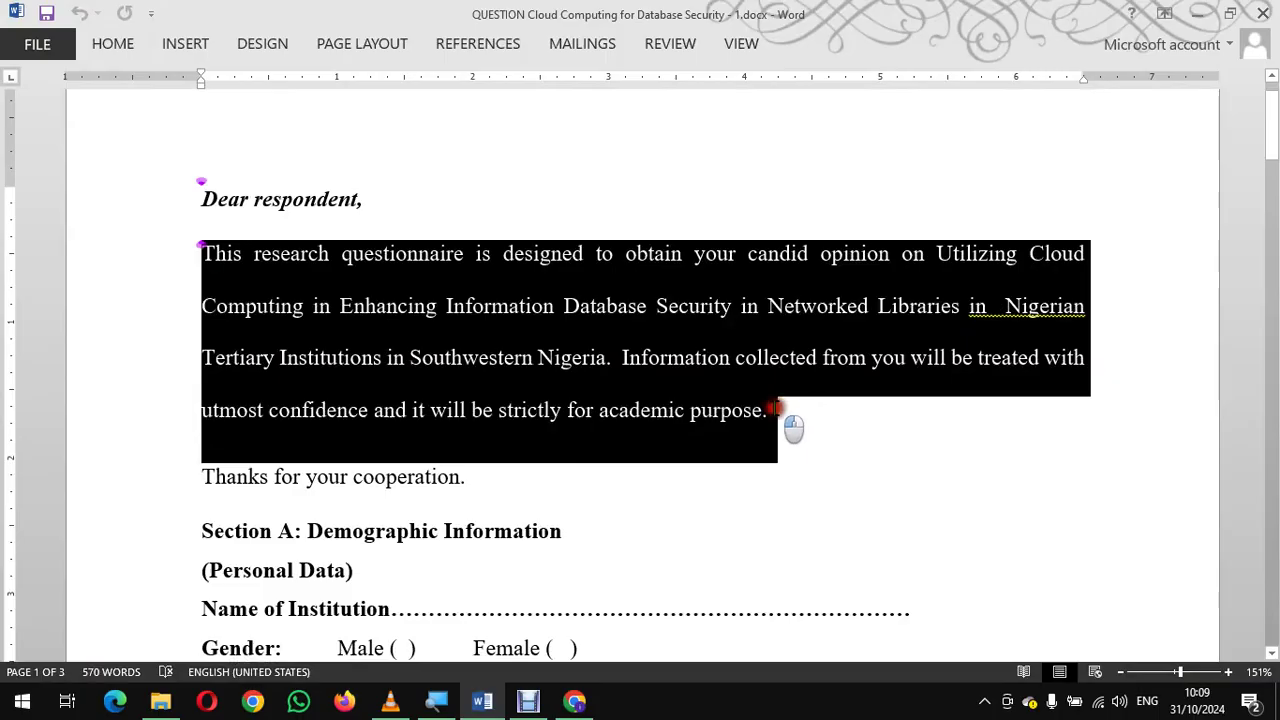
right_click(668, 329)
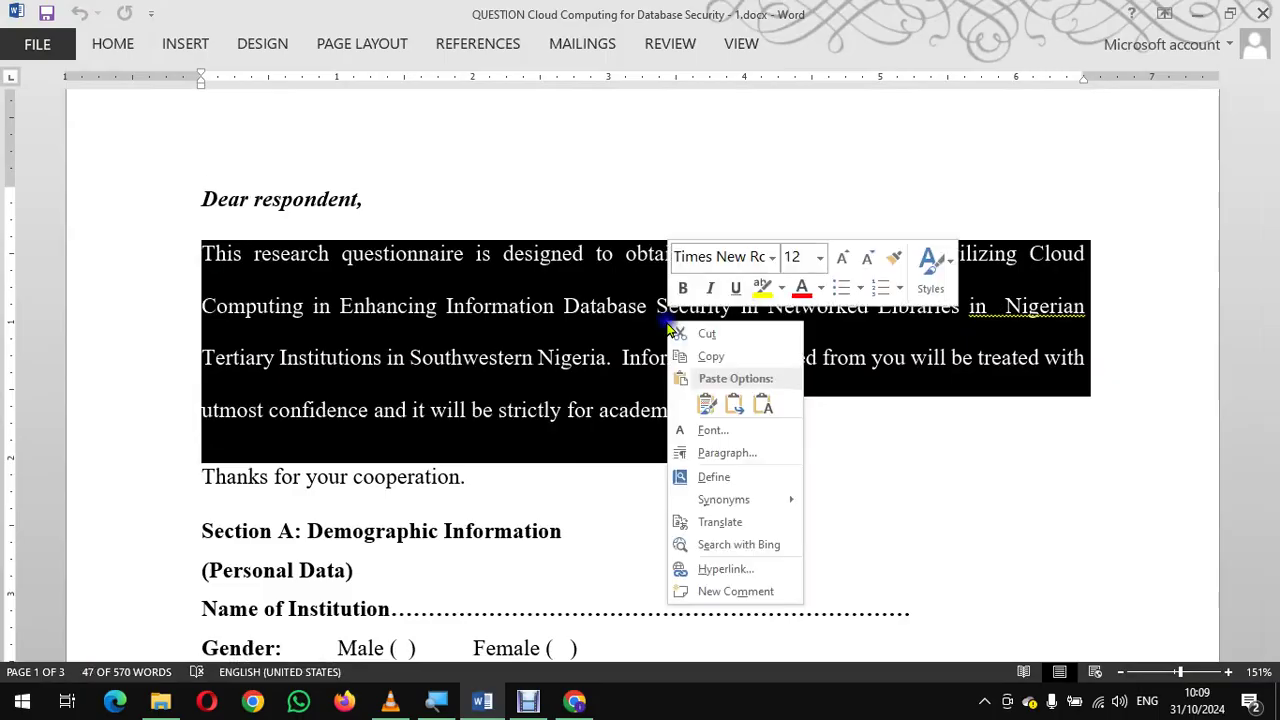
click(712, 357)
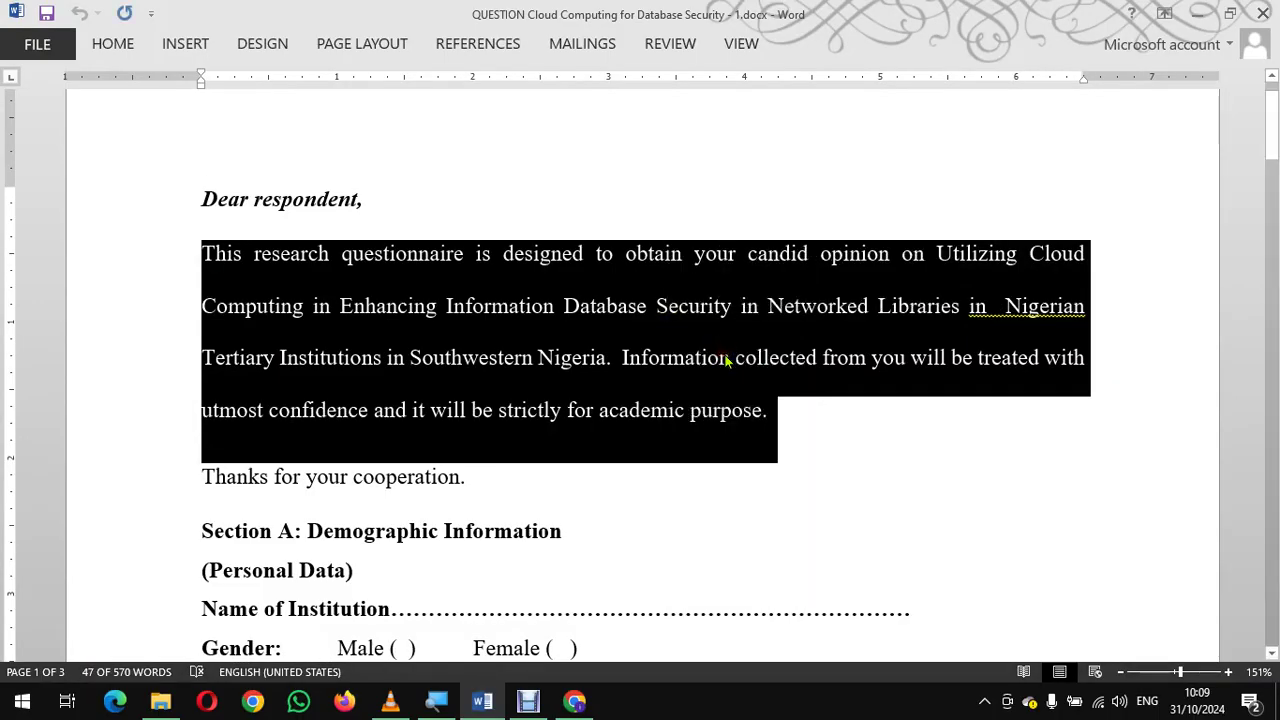
Switch back to the form in Chrome and paste the copied introductory paragraph as the form description.
click(574, 701)
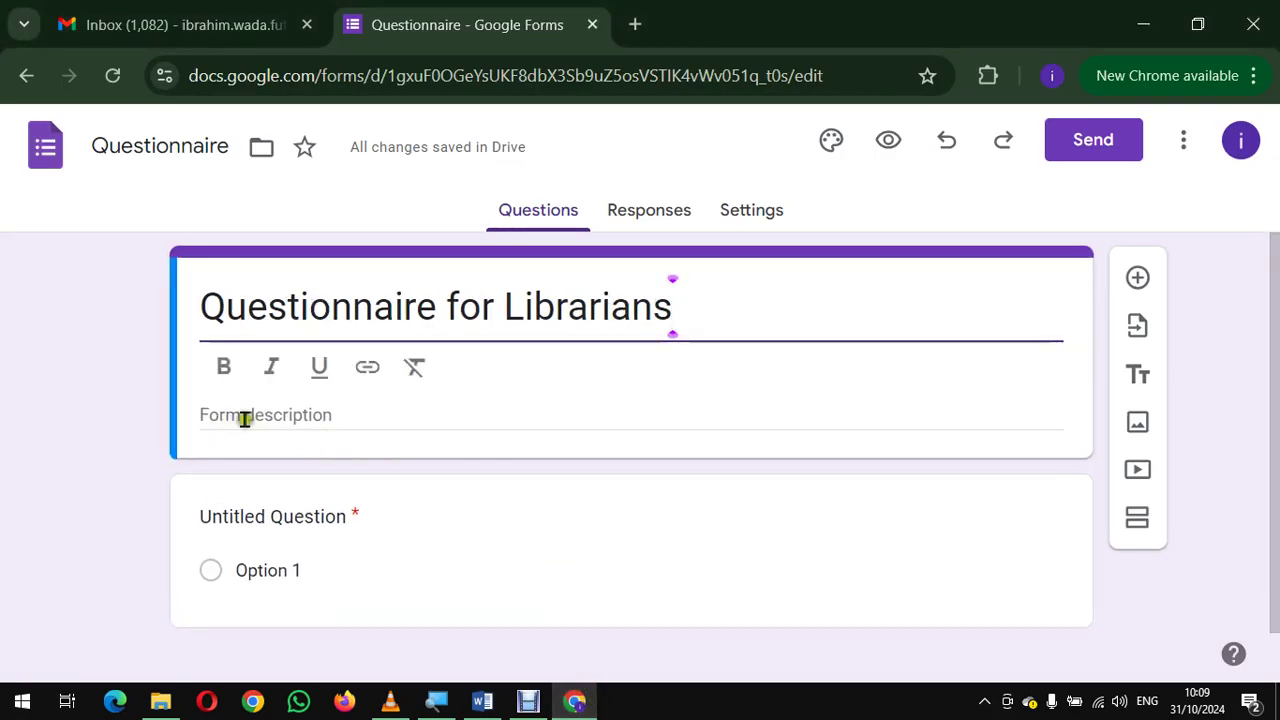
click(362, 416)
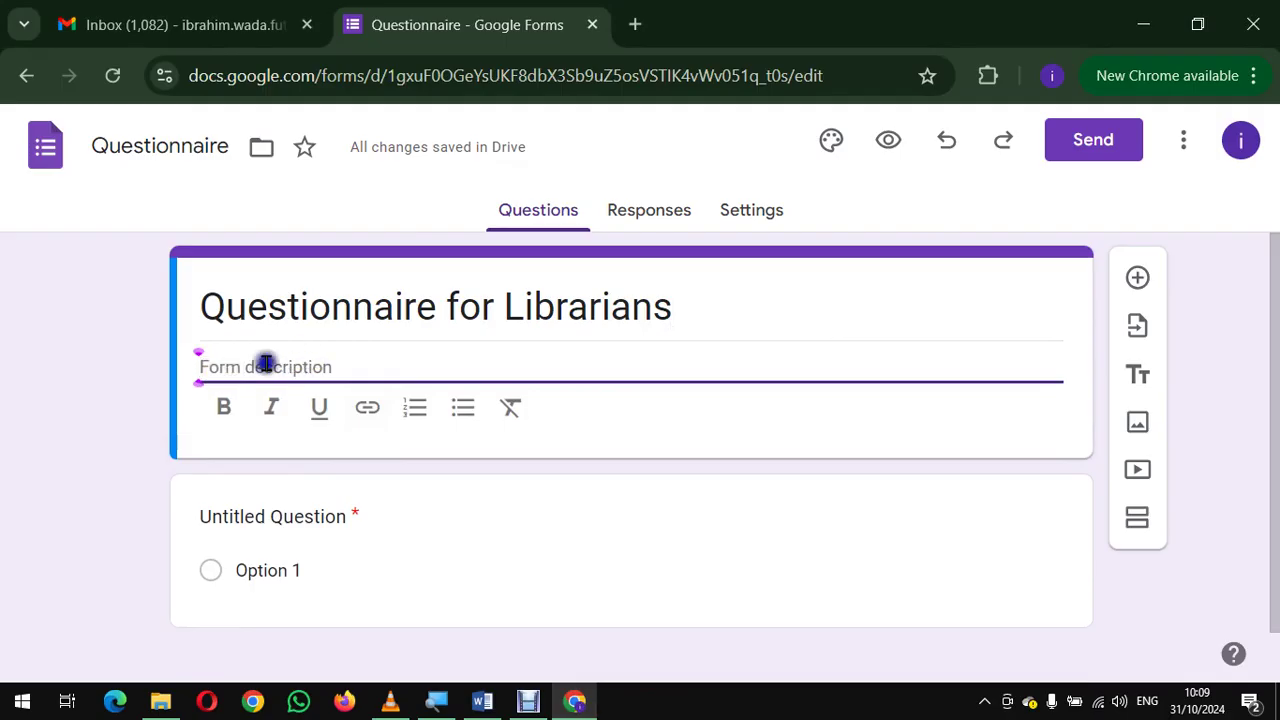
right_click(266, 362)
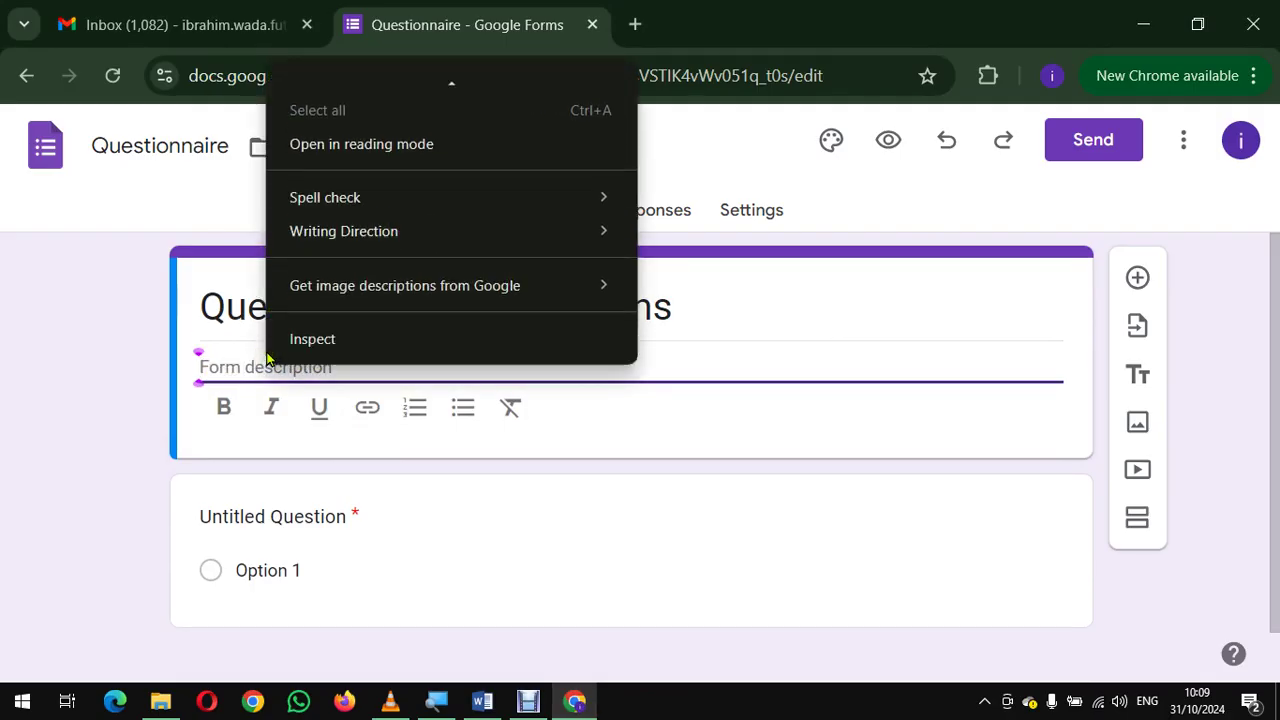
mouse_move(338, 90)
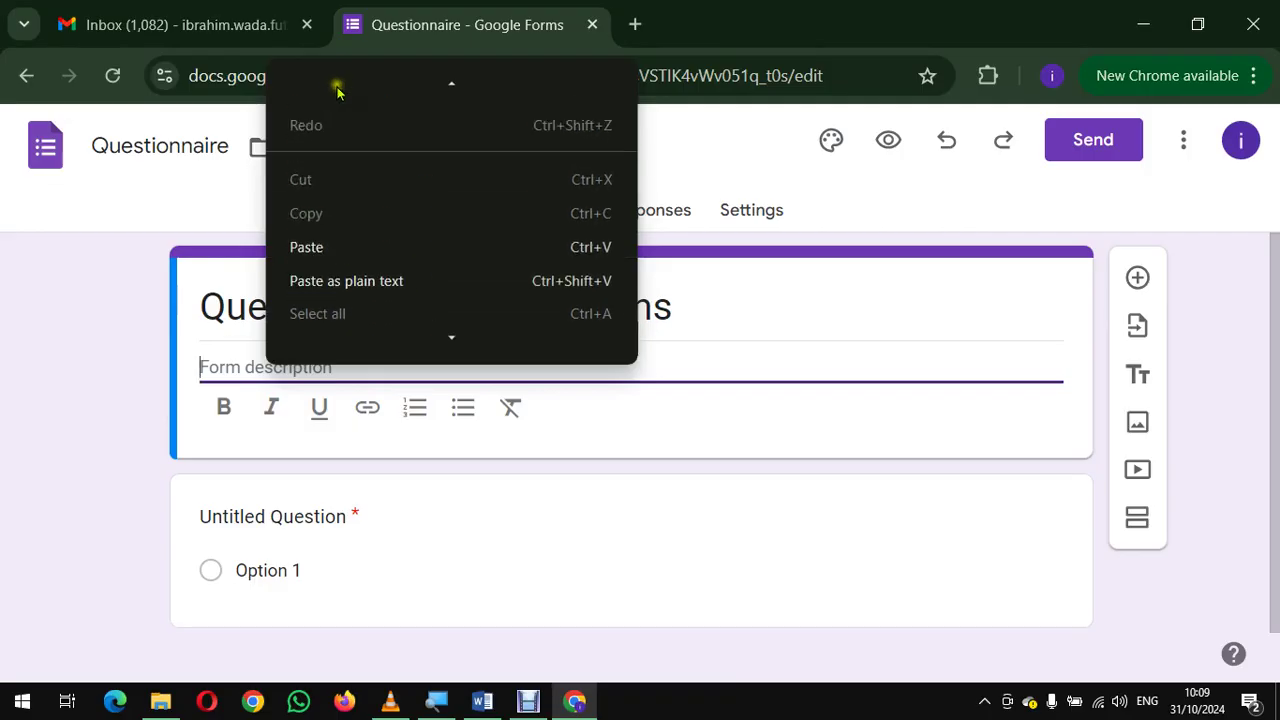
mouse_move(343, 329)
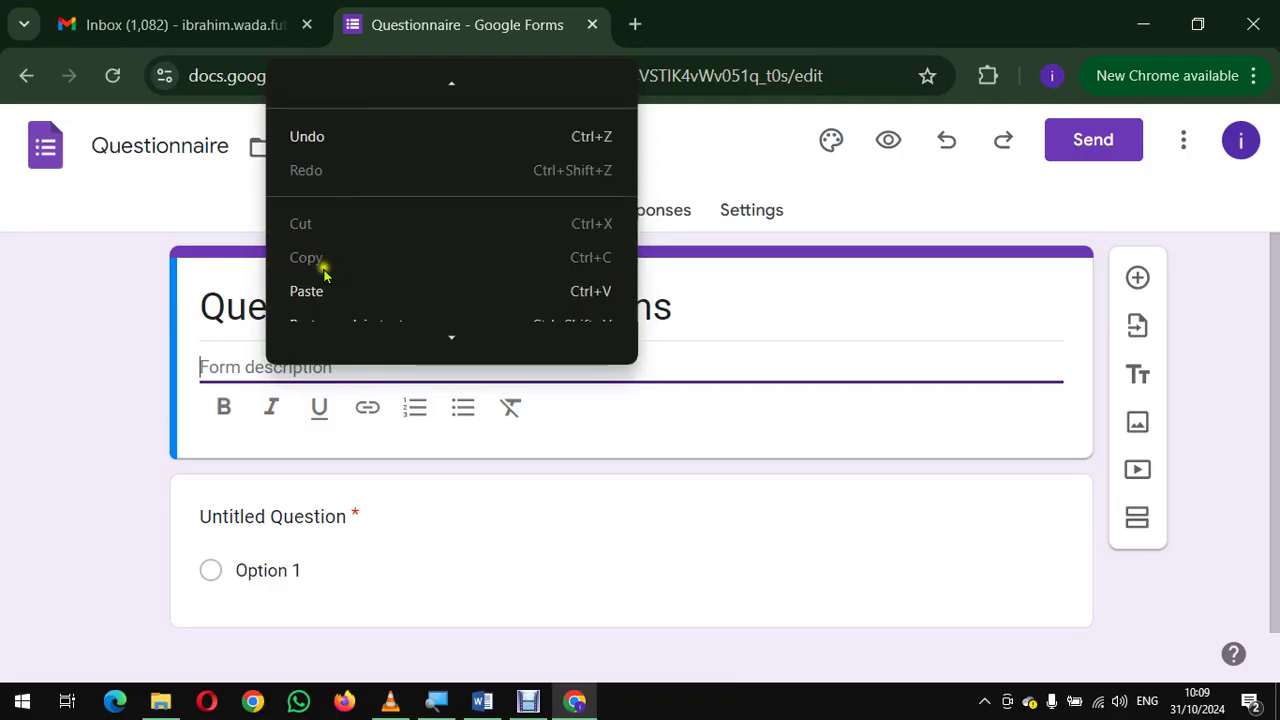
click(310, 290)
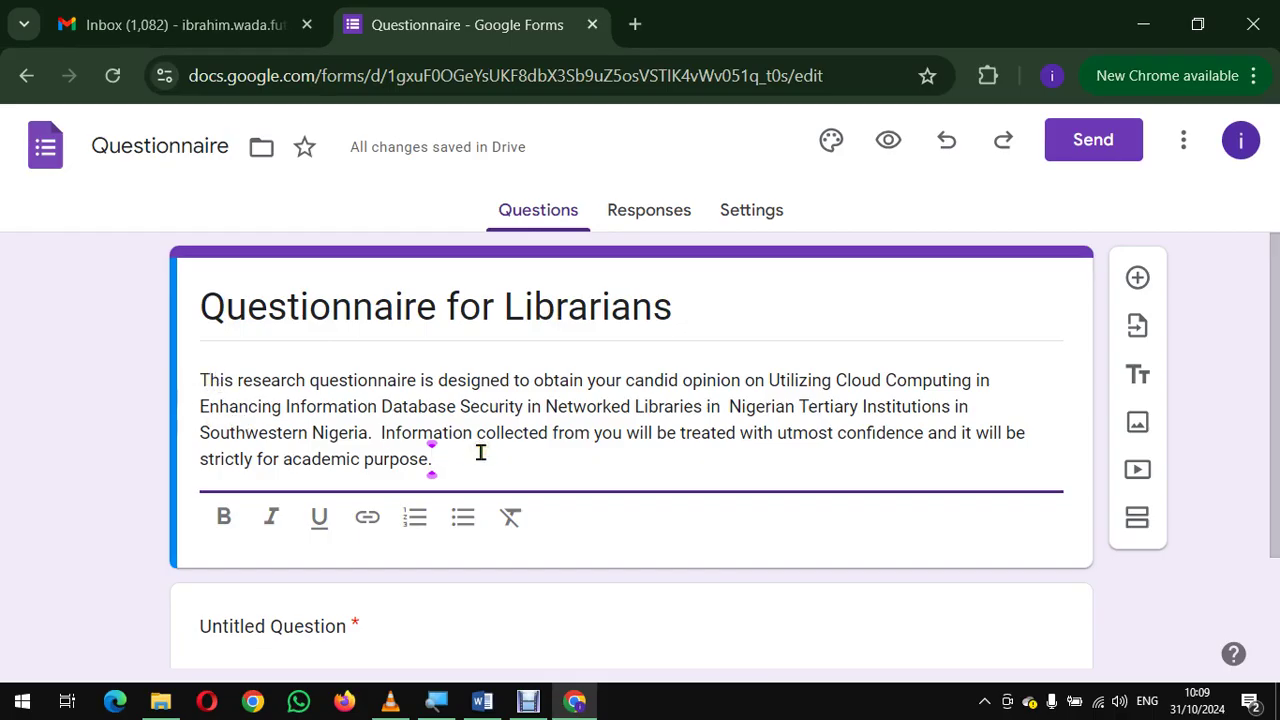
Switch to the Word document and copy the heading "Section A: Demographic Information".
scroll(638, 545, down, 2)
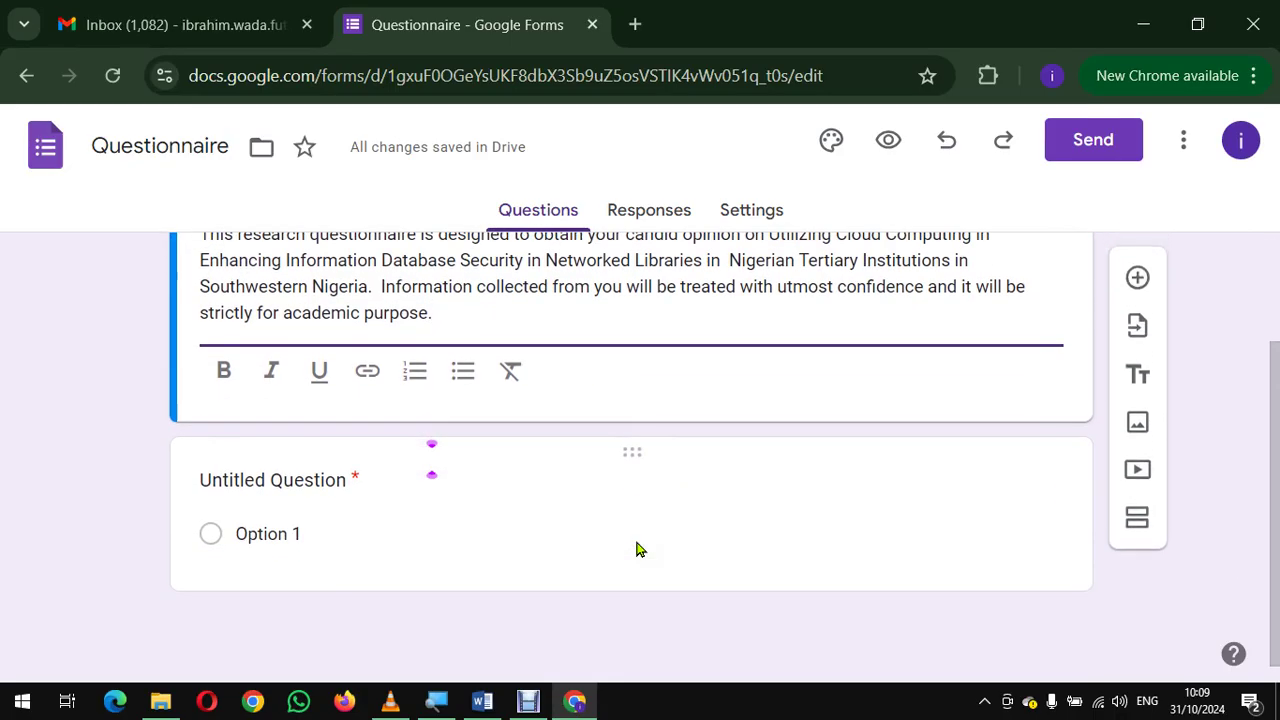
key(alt+Tab)
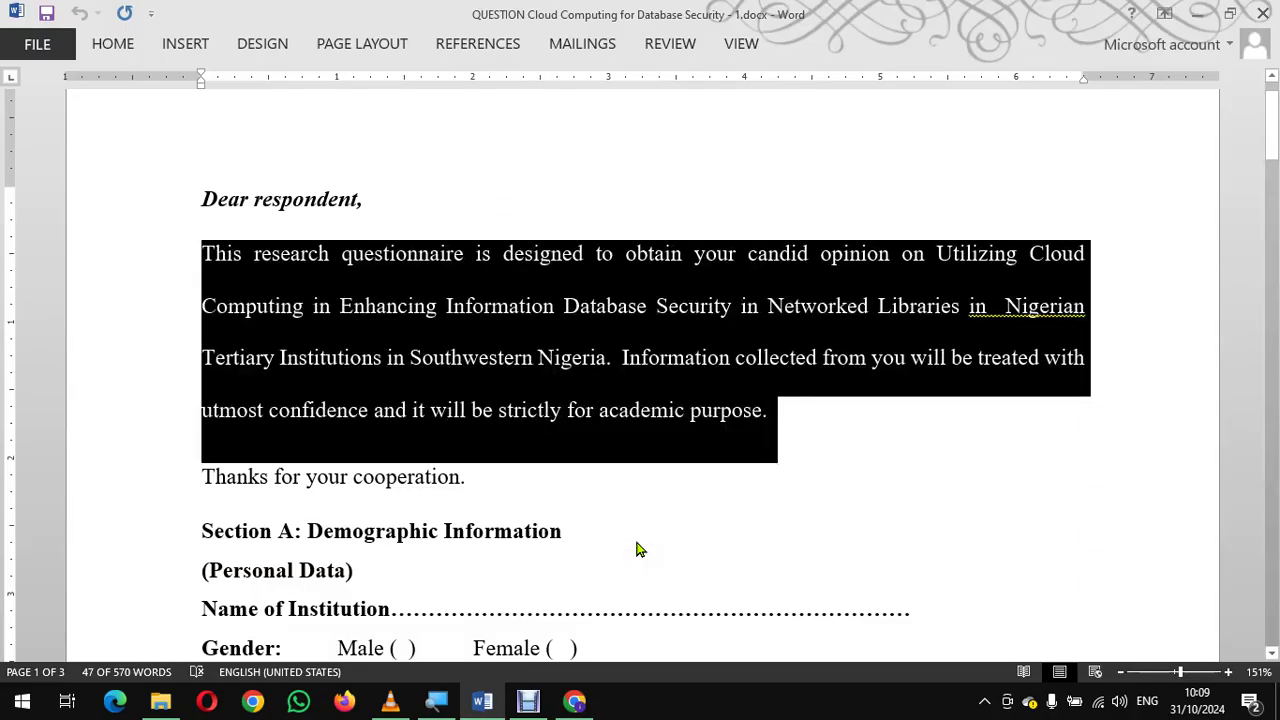
scroll(638, 548, down, 3)
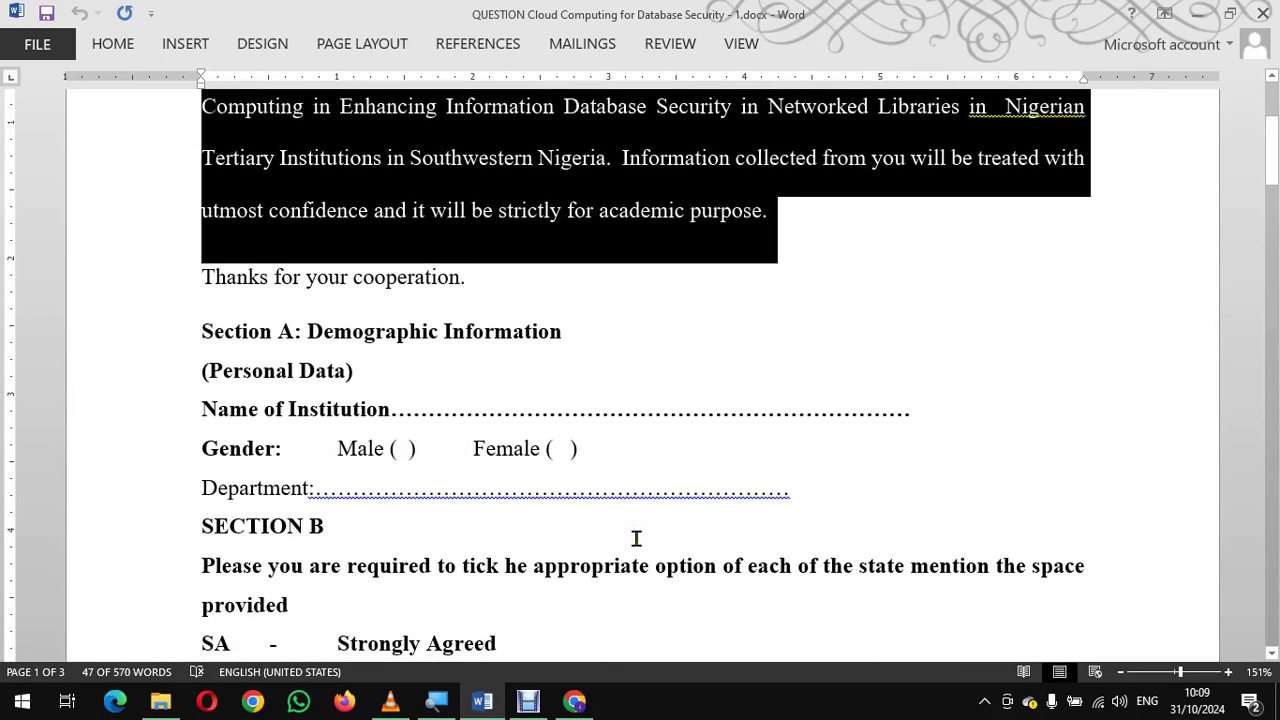
click(161, 320)
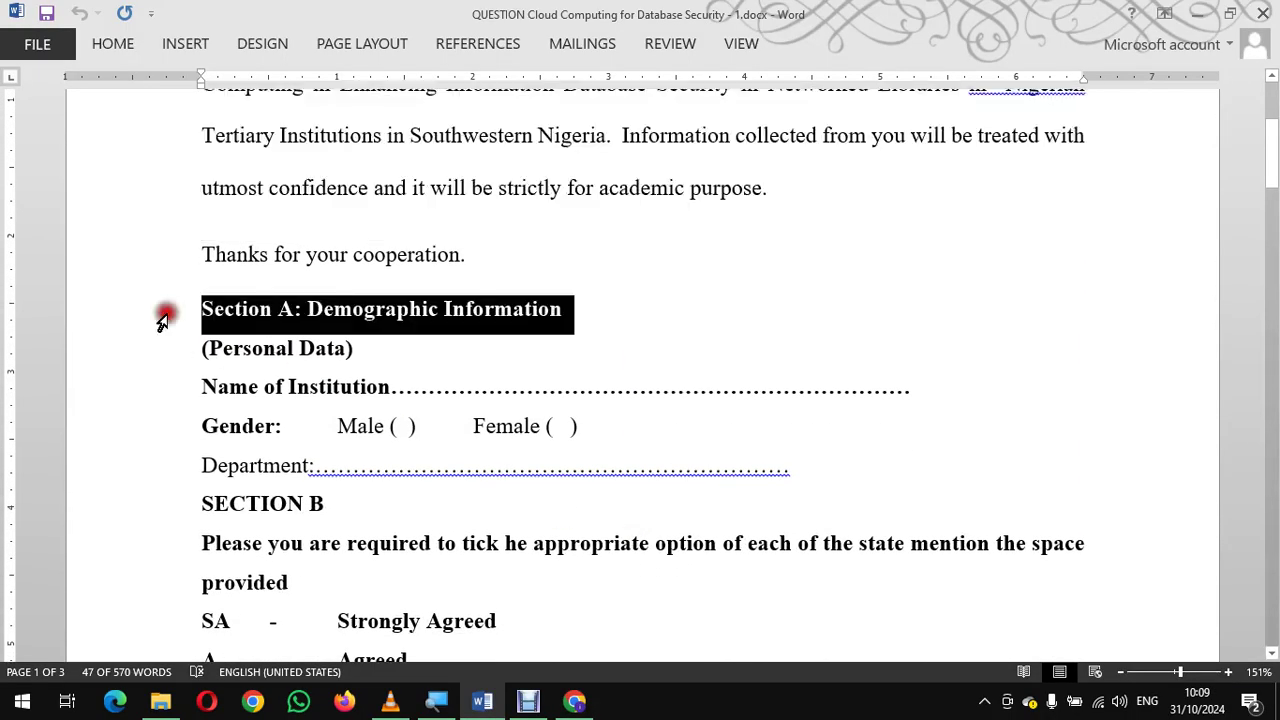
click(260, 313)
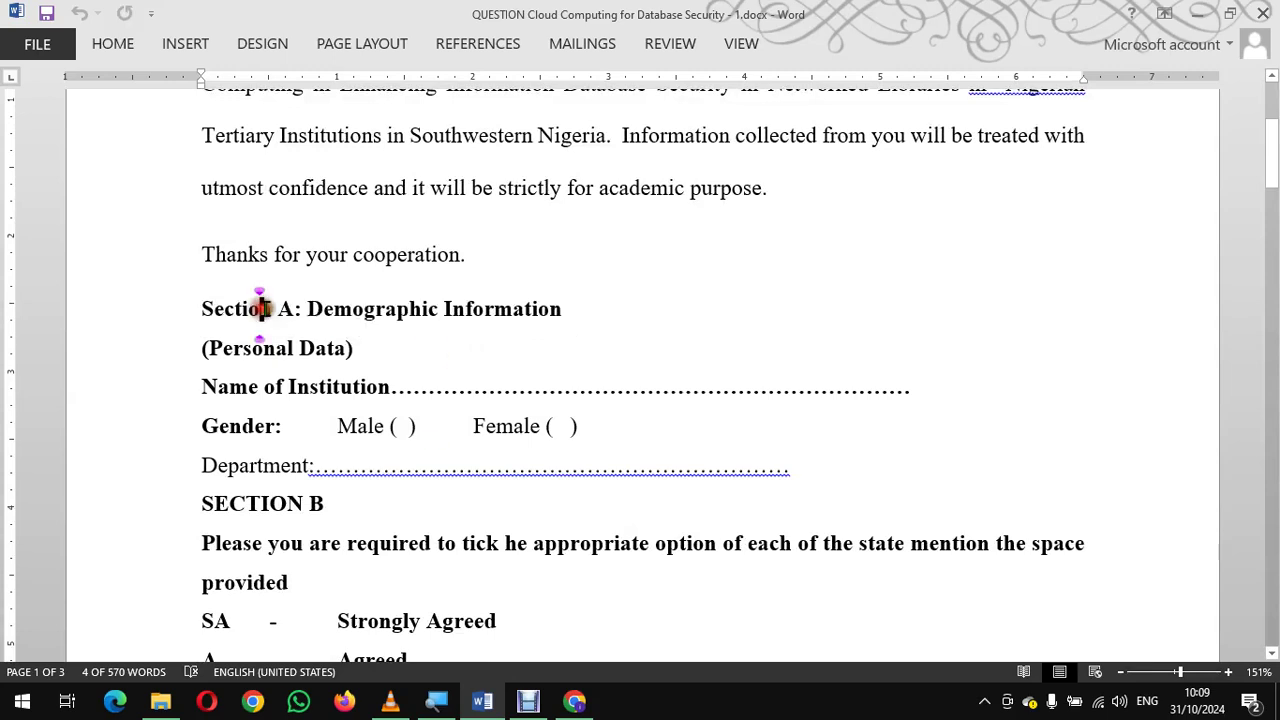
drag(201, 311, 565, 311)
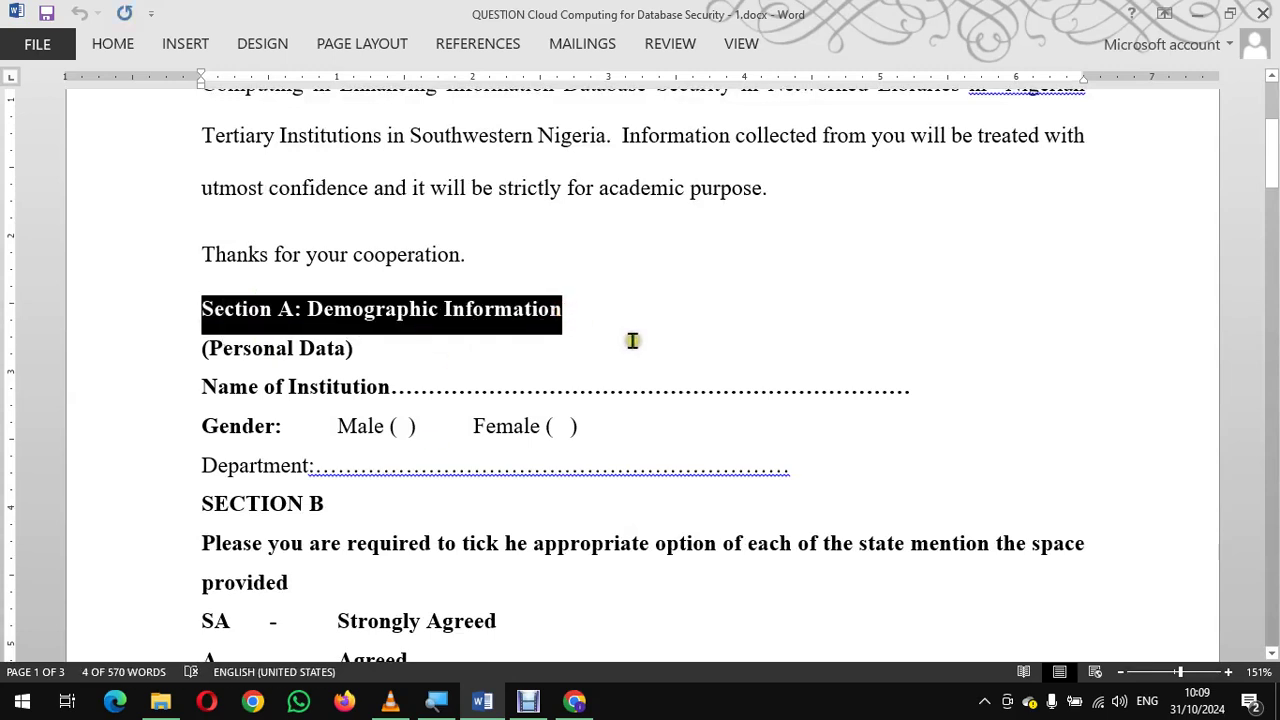
right_click(431, 313)
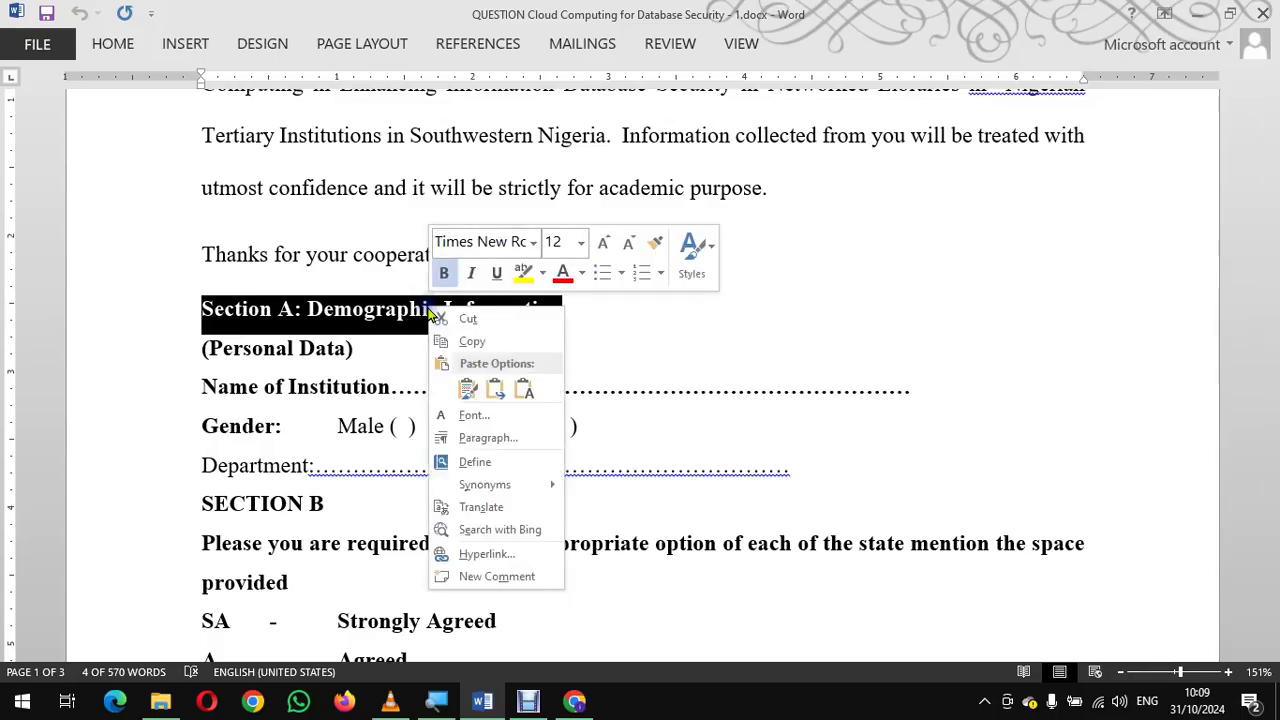
click(484, 346)
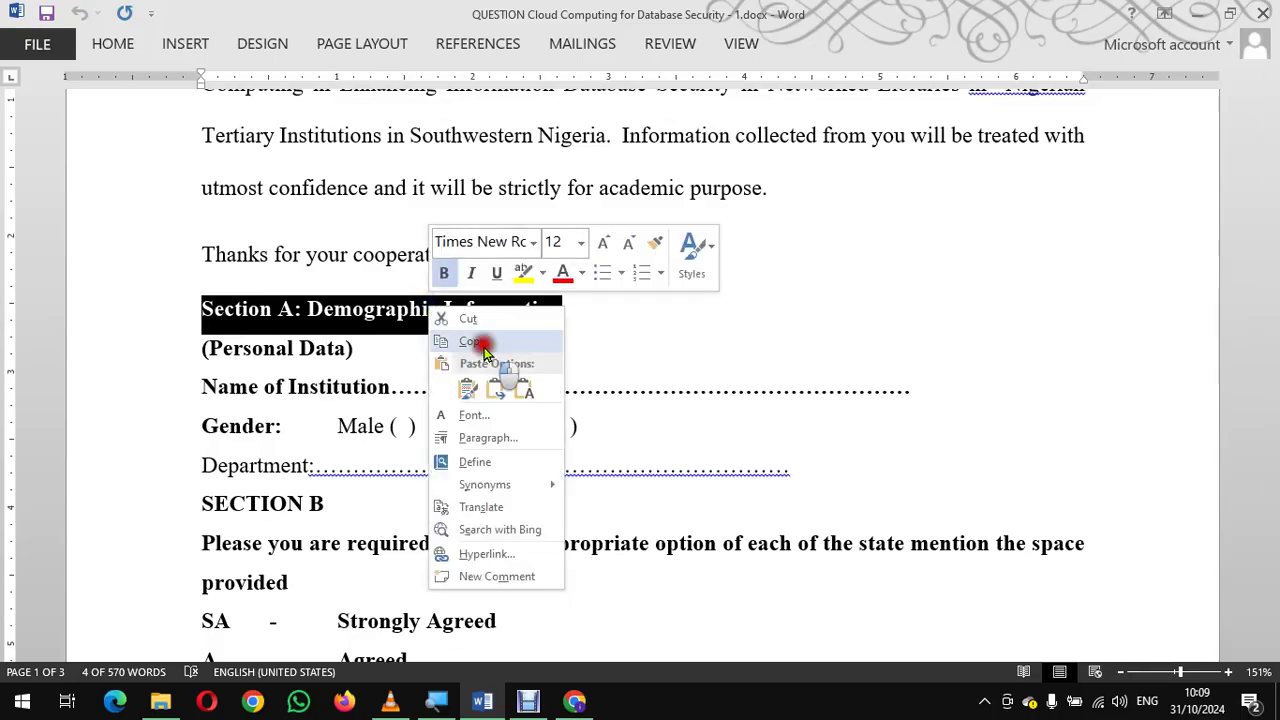
Return to the form in Chrome, add a title and description block, and replace its title with the copied "Section A: Demographic Information".
click(576, 701)
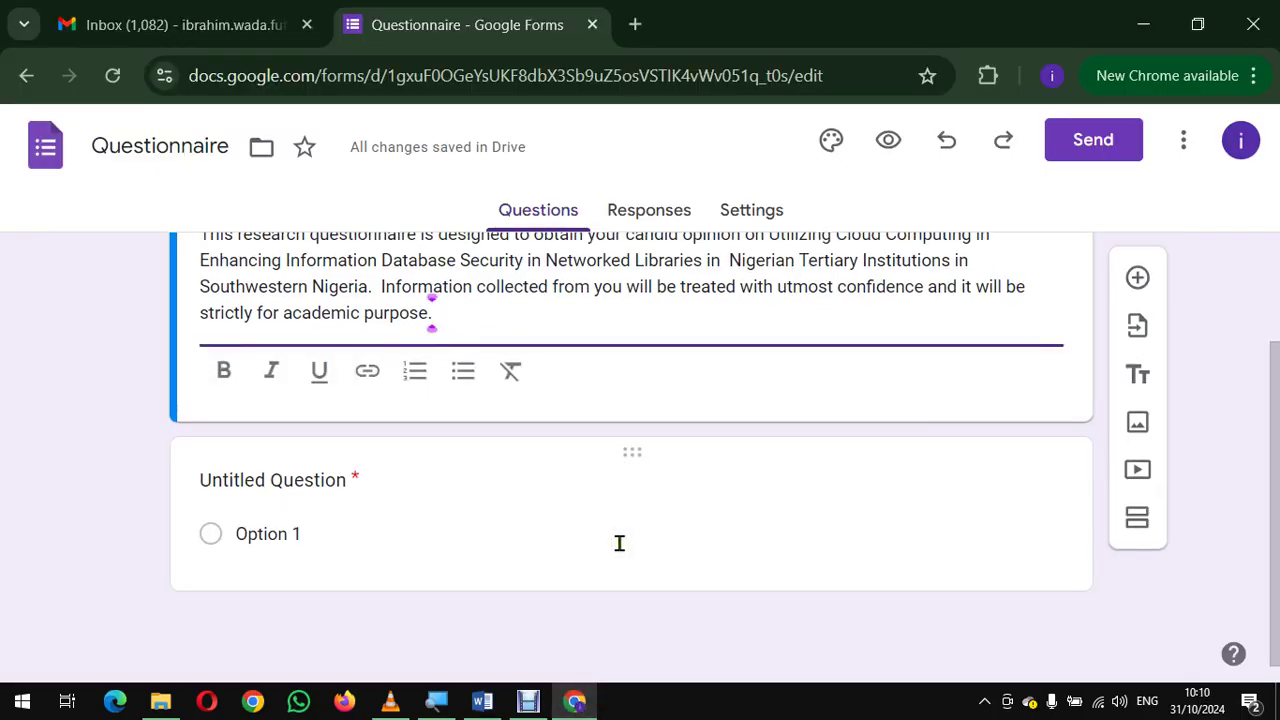
click(1143, 376)
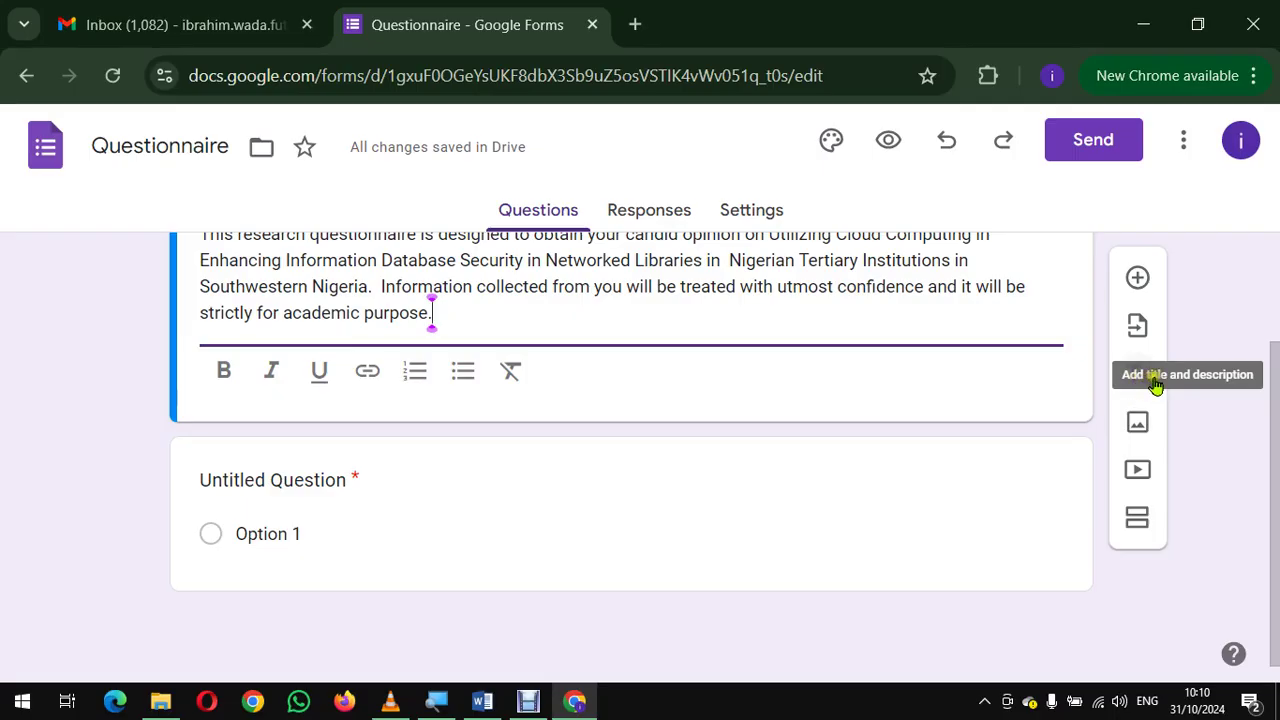
click(1155, 385)
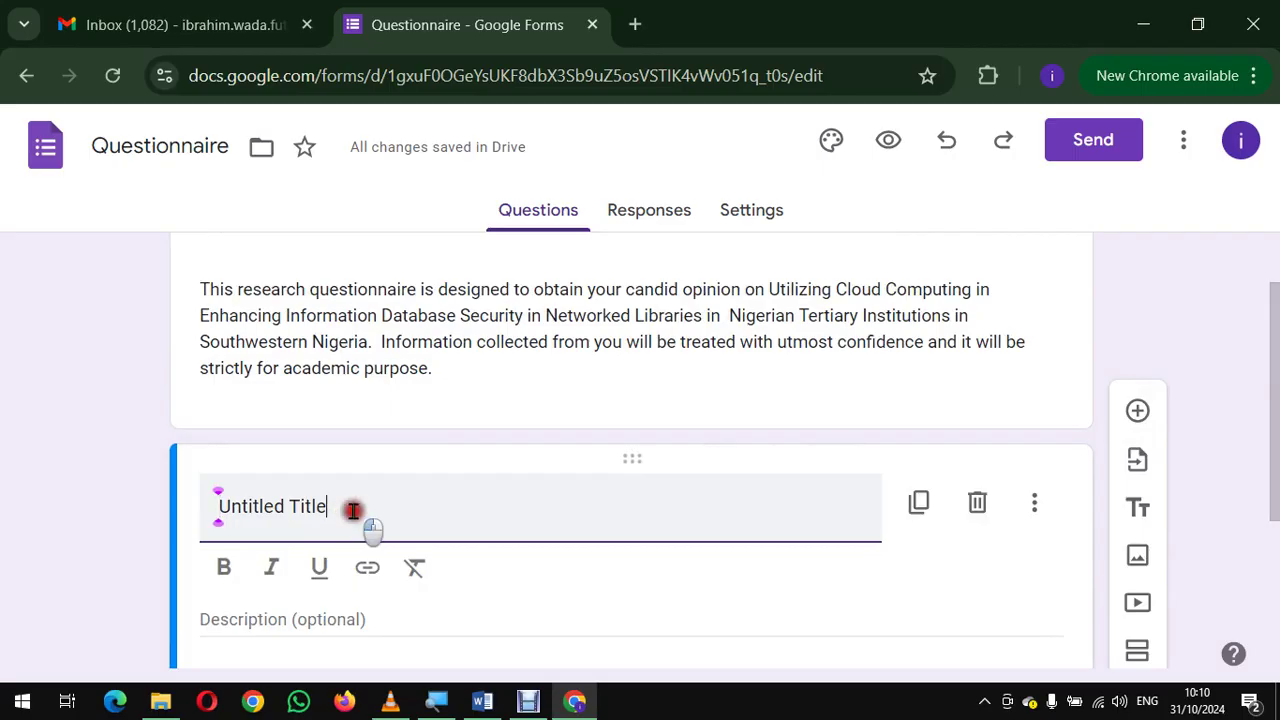
drag(354, 509, 183, 506)
key(BackSpace)
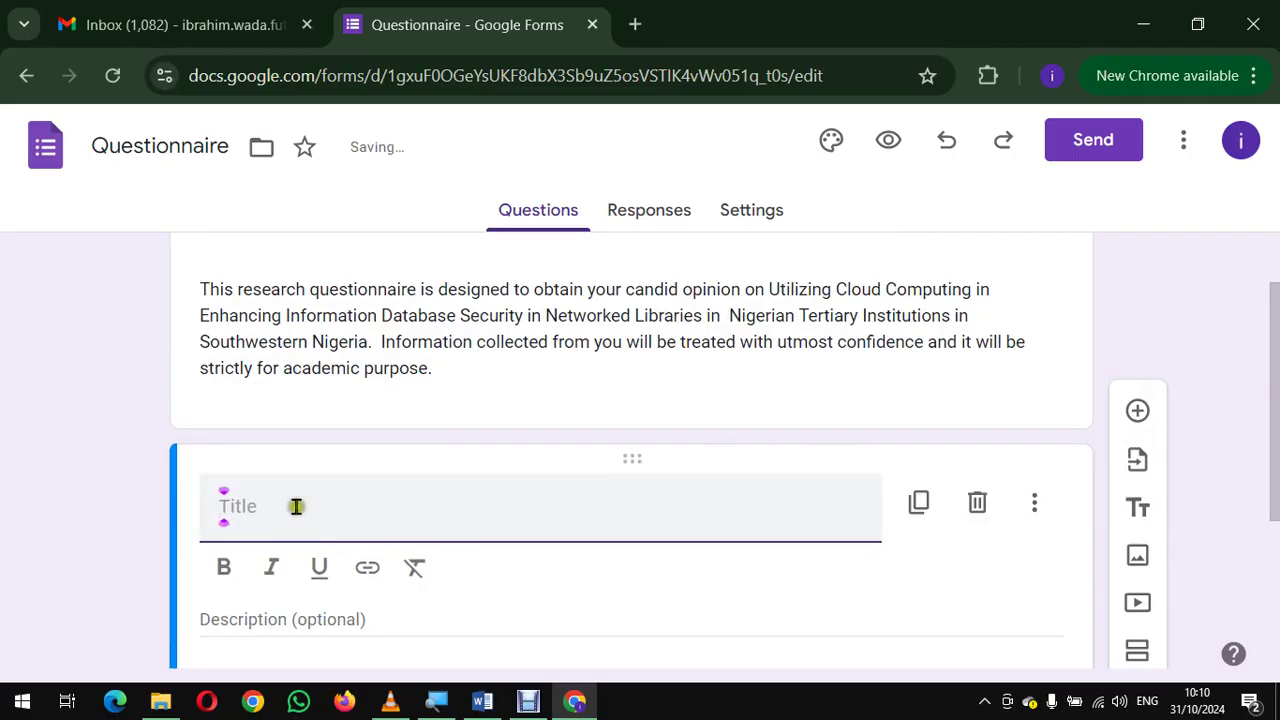
right_click(265, 512)
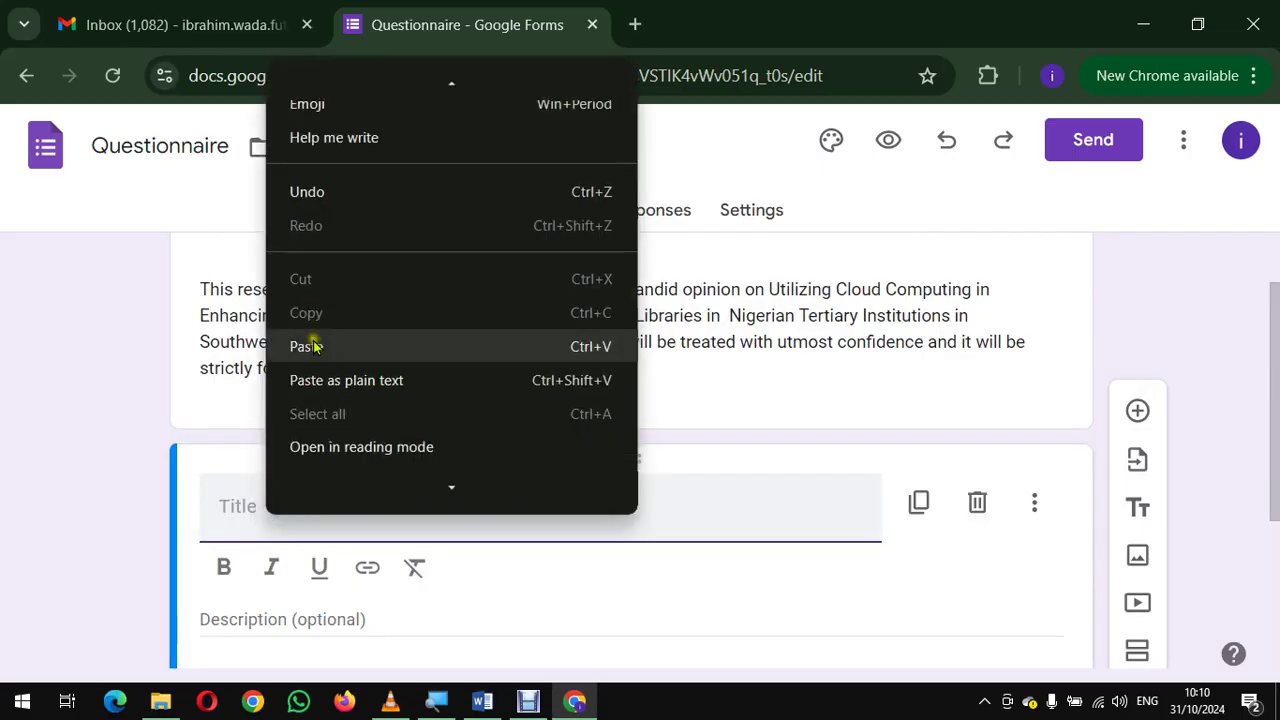
click(313, 342)
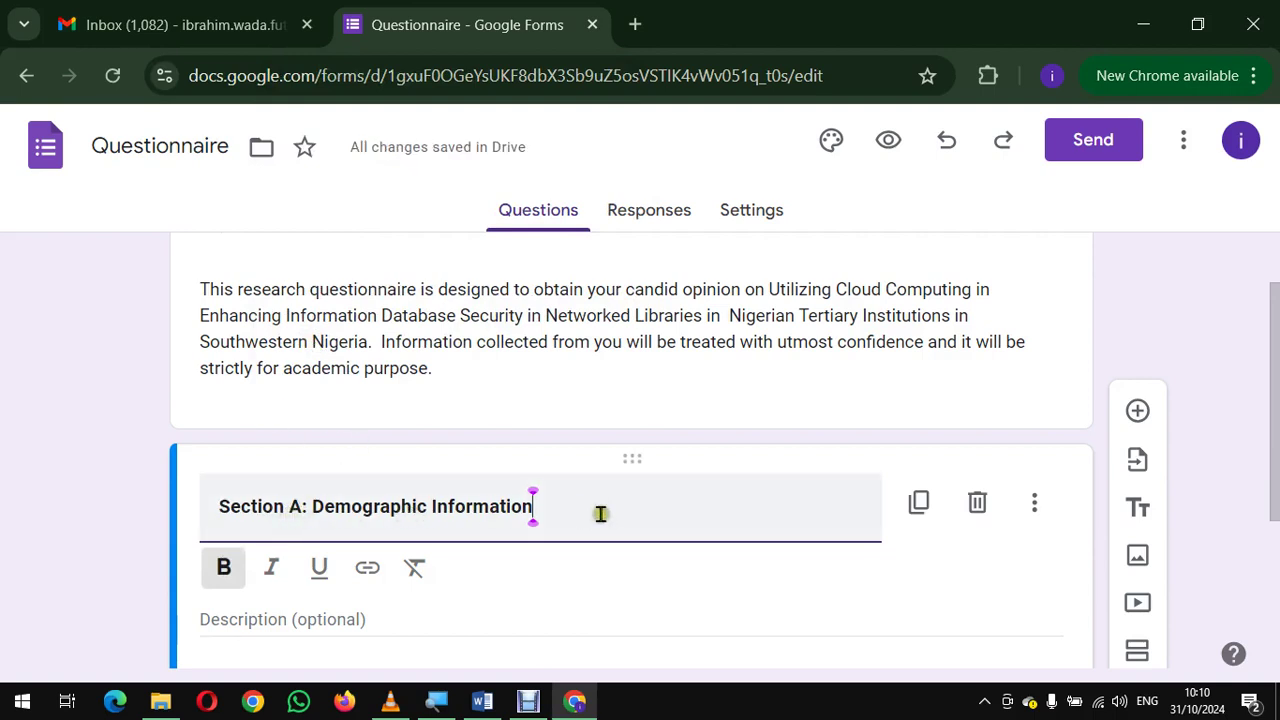
Switch to the Word document and copy the label "Name of Institution" without its dotted line.
scroll(600, 514, down, 3)
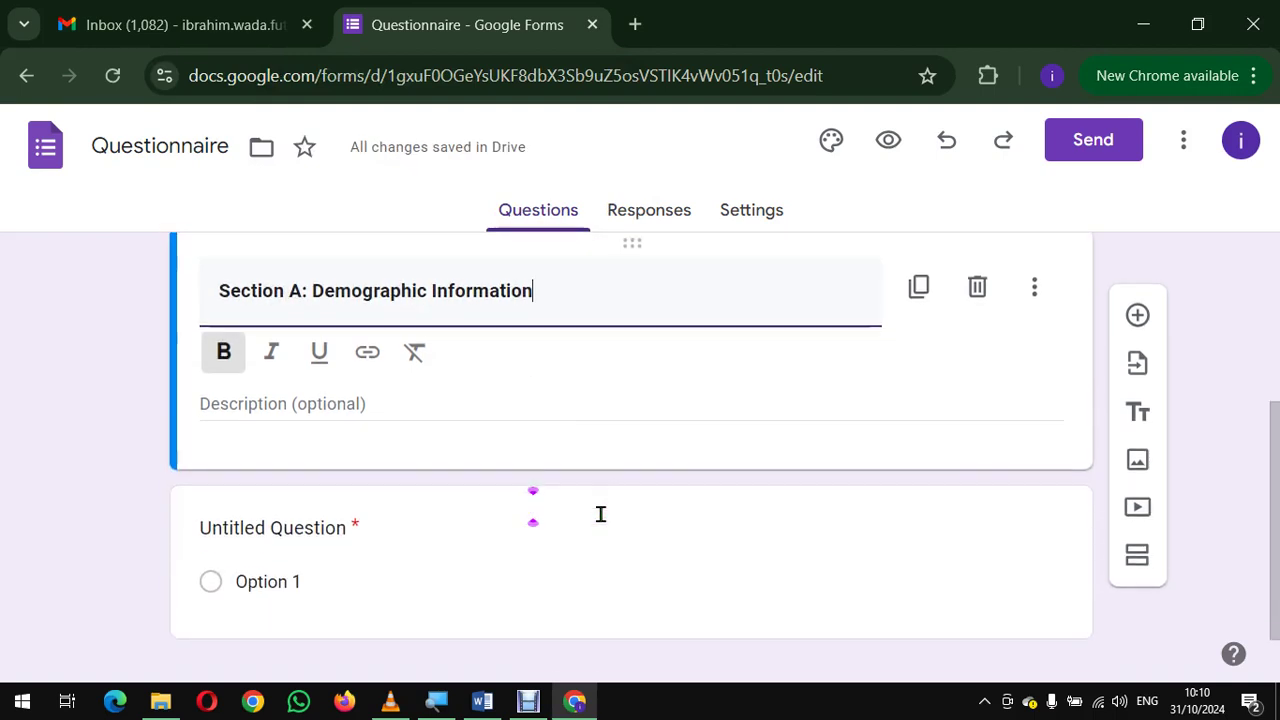
click(484, 702)
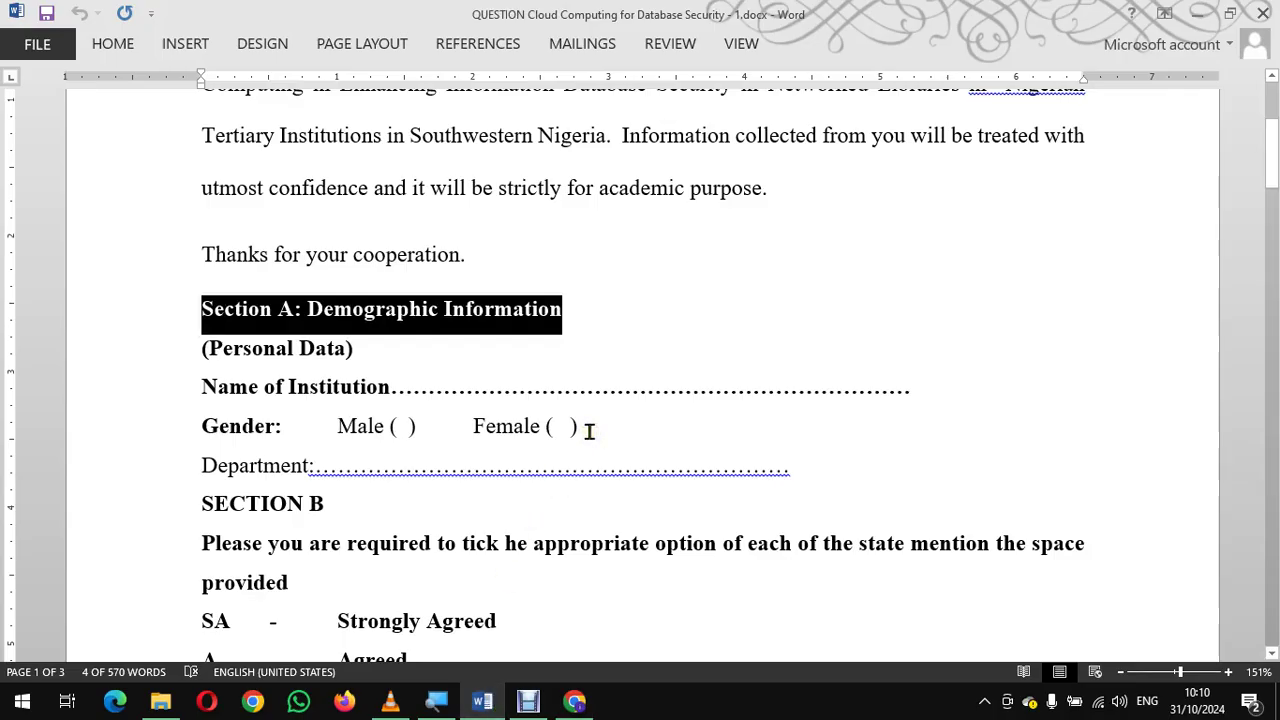
drag(202, 390, 371, 392)
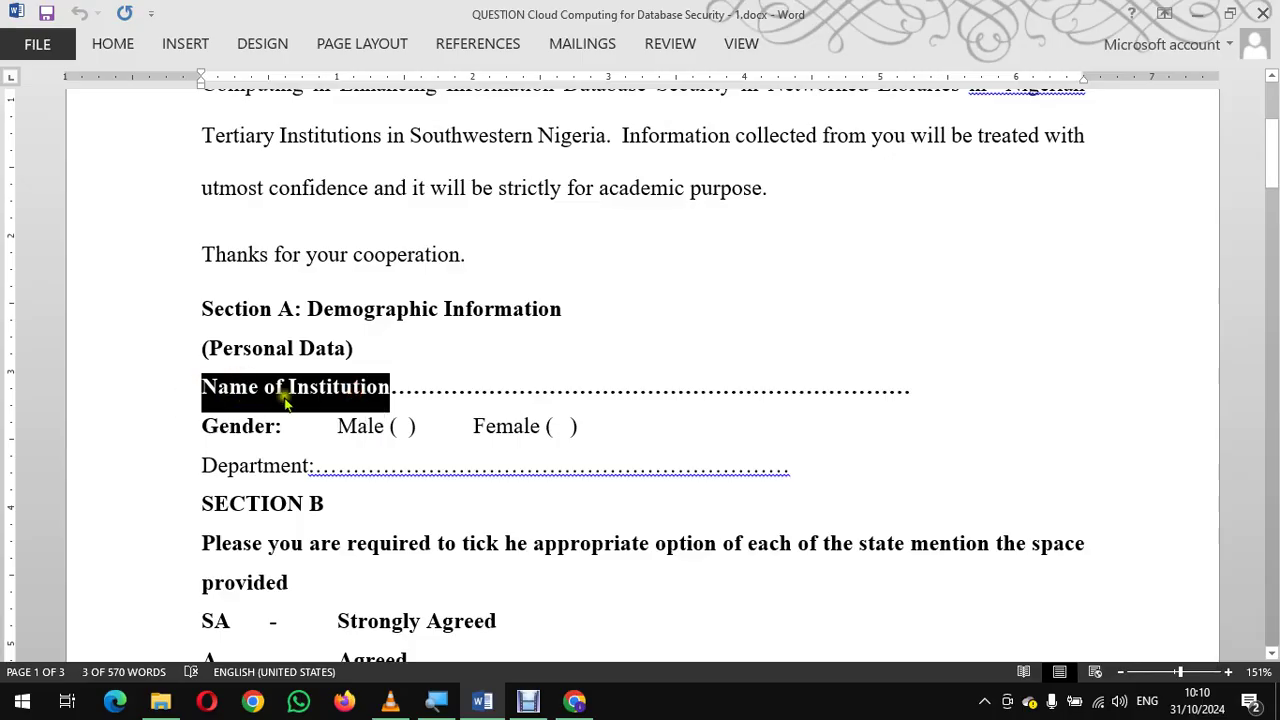
right_click(338, 386)
click(378, 418)
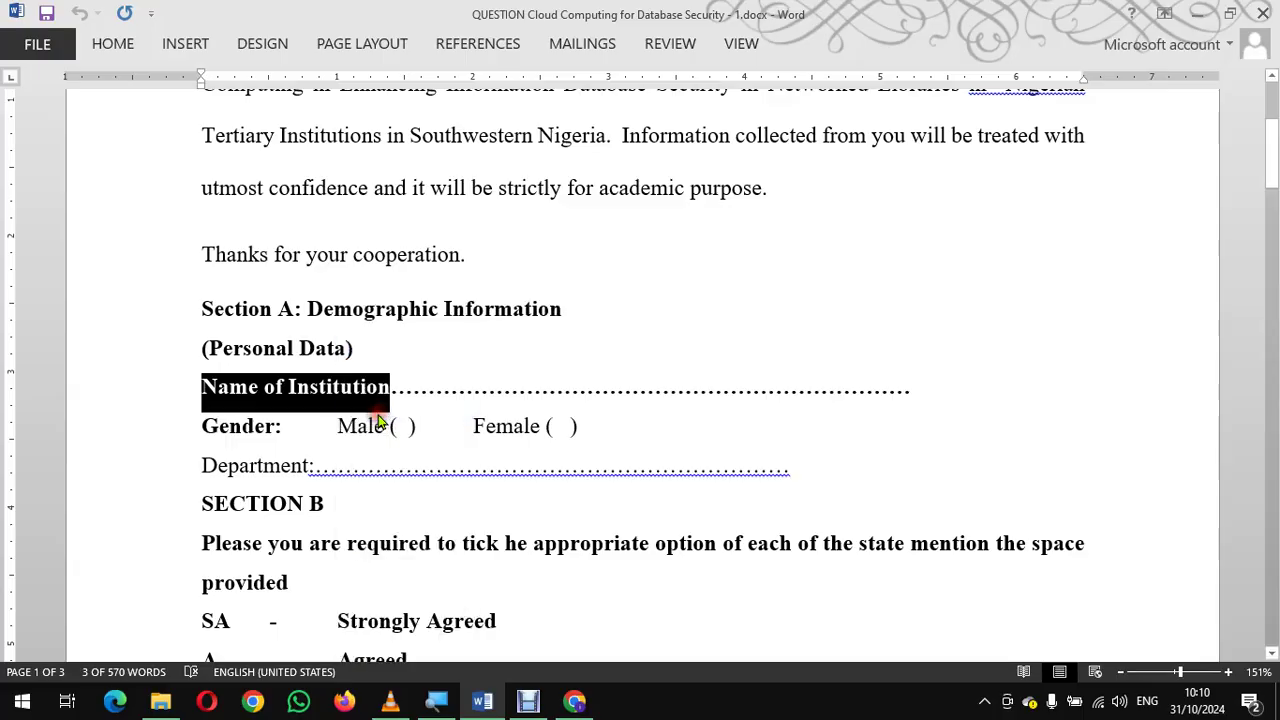
Return to the form in Chrome and retitle the untitled question below the Section A block as "Name of your Institution".
click(574, 701)
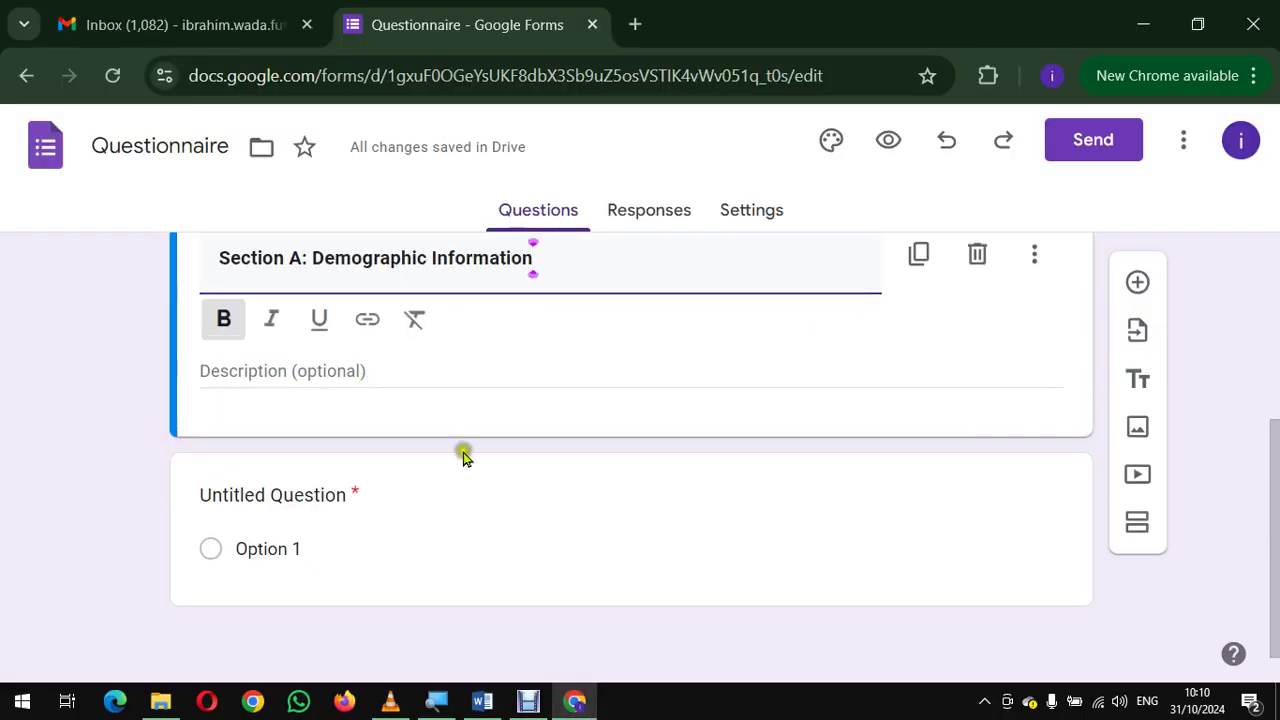
scroll(480, 463, up, 1)
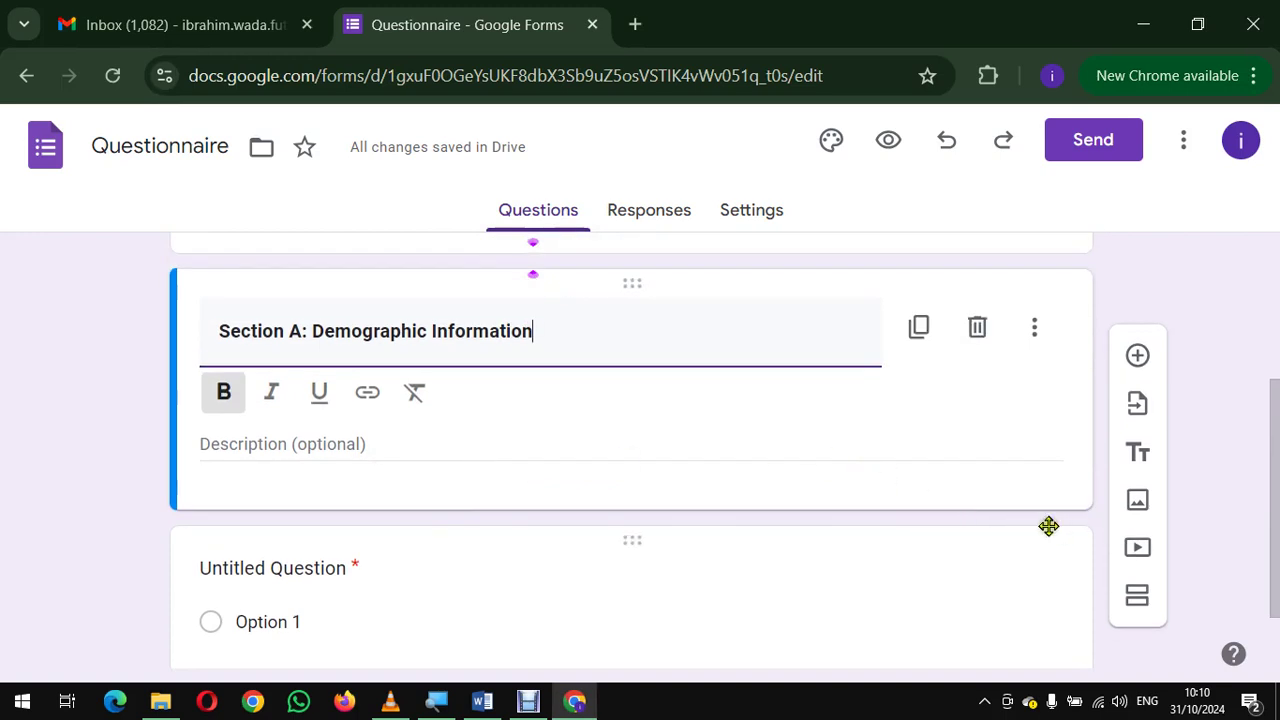
scroll(611, 528, down, 1)
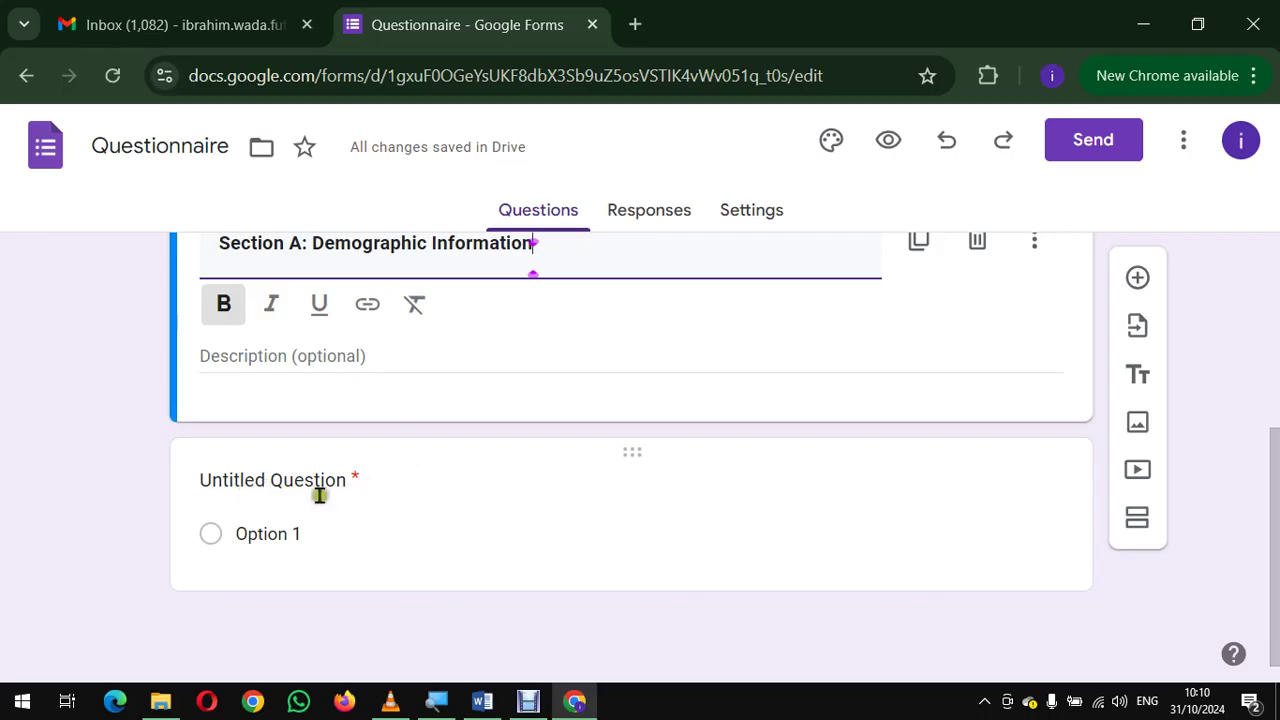
click(299, 534)
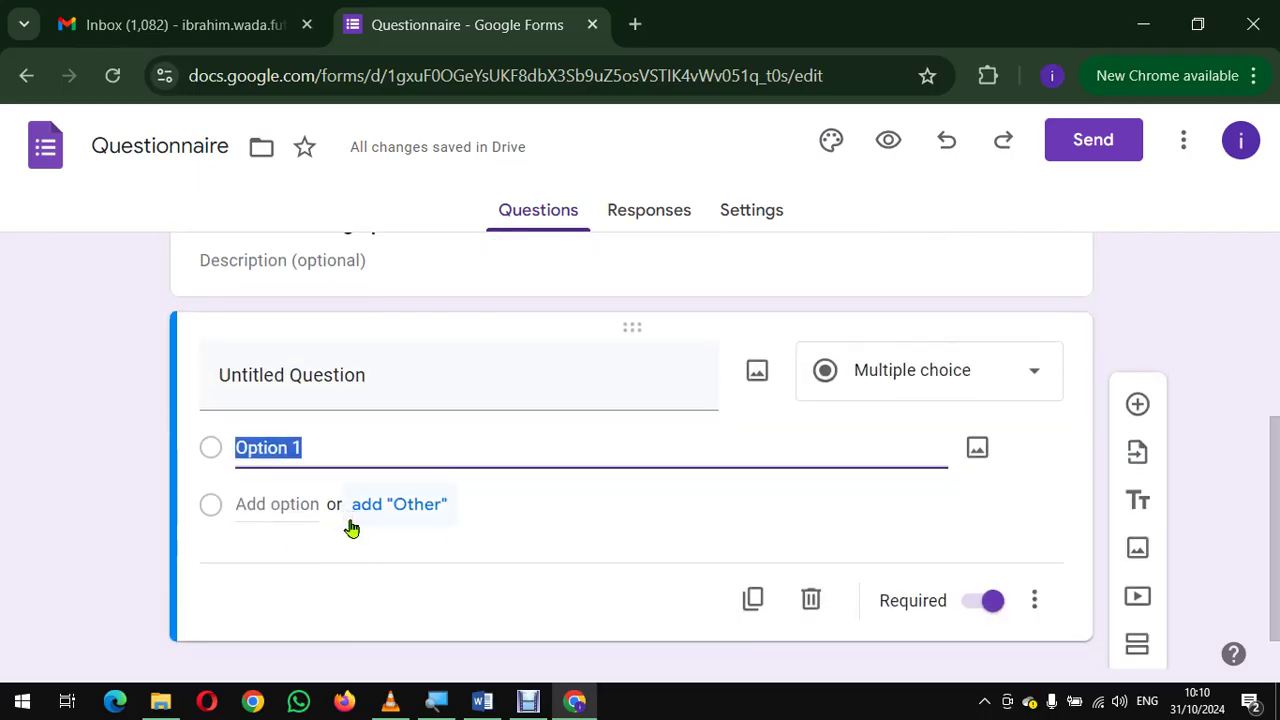
click(329, 375)
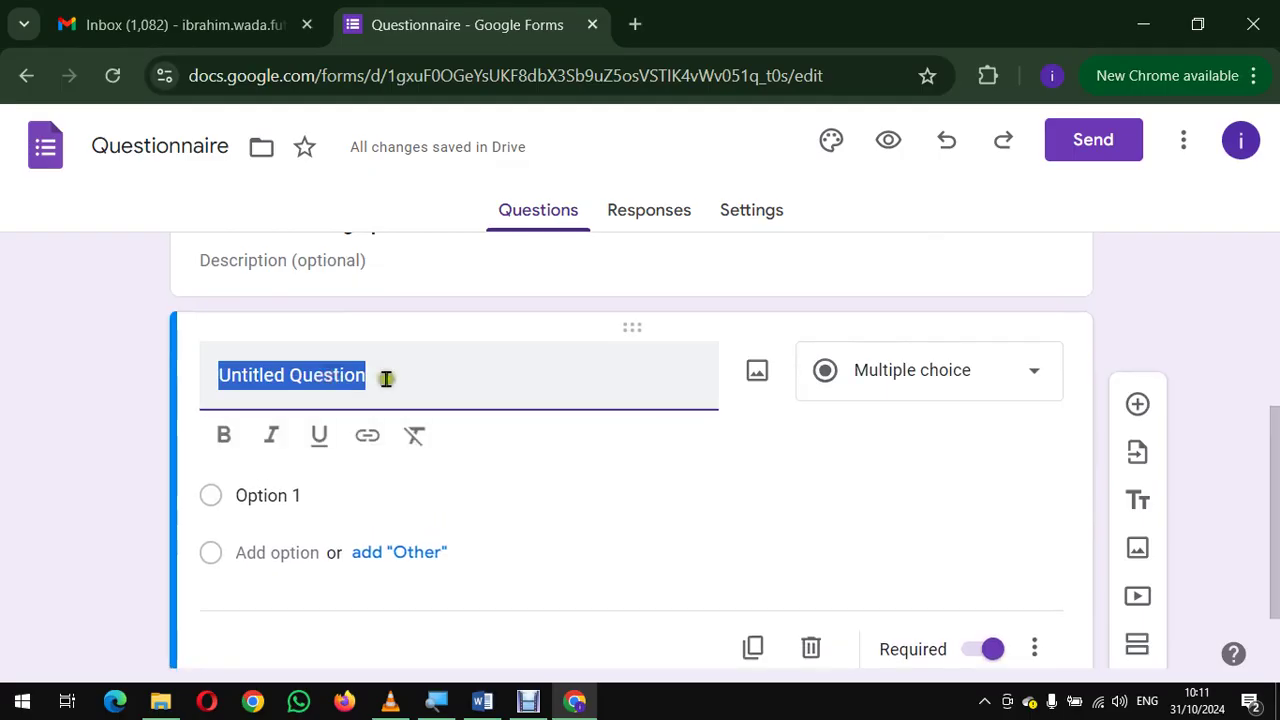
key(BackSpace)
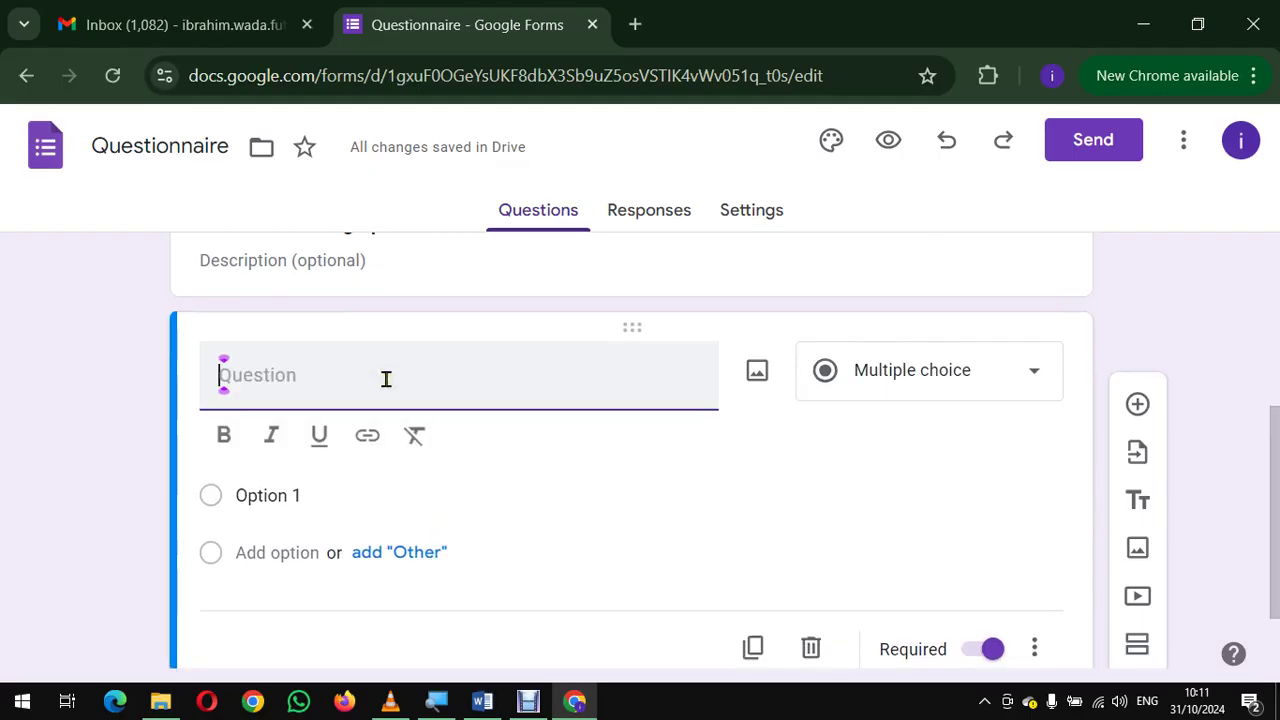
text(Name of the)
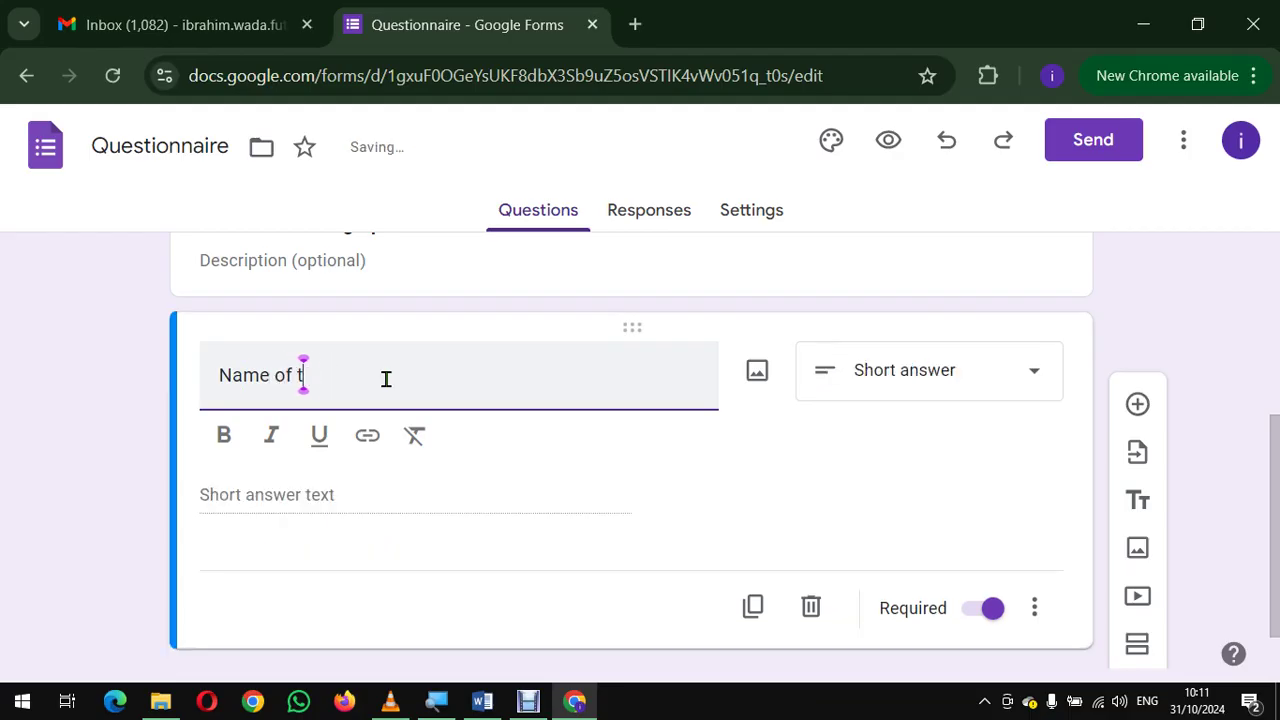
text(your Institution)
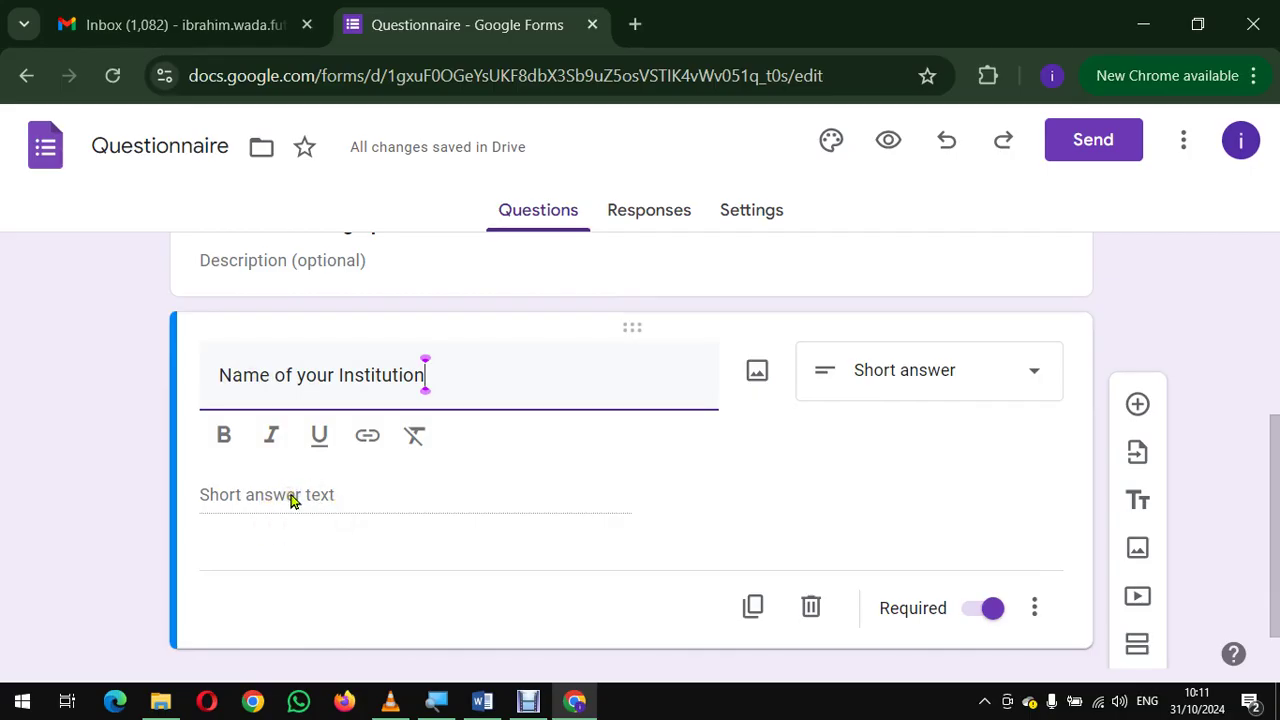
scroll(290, 500, down, 2)
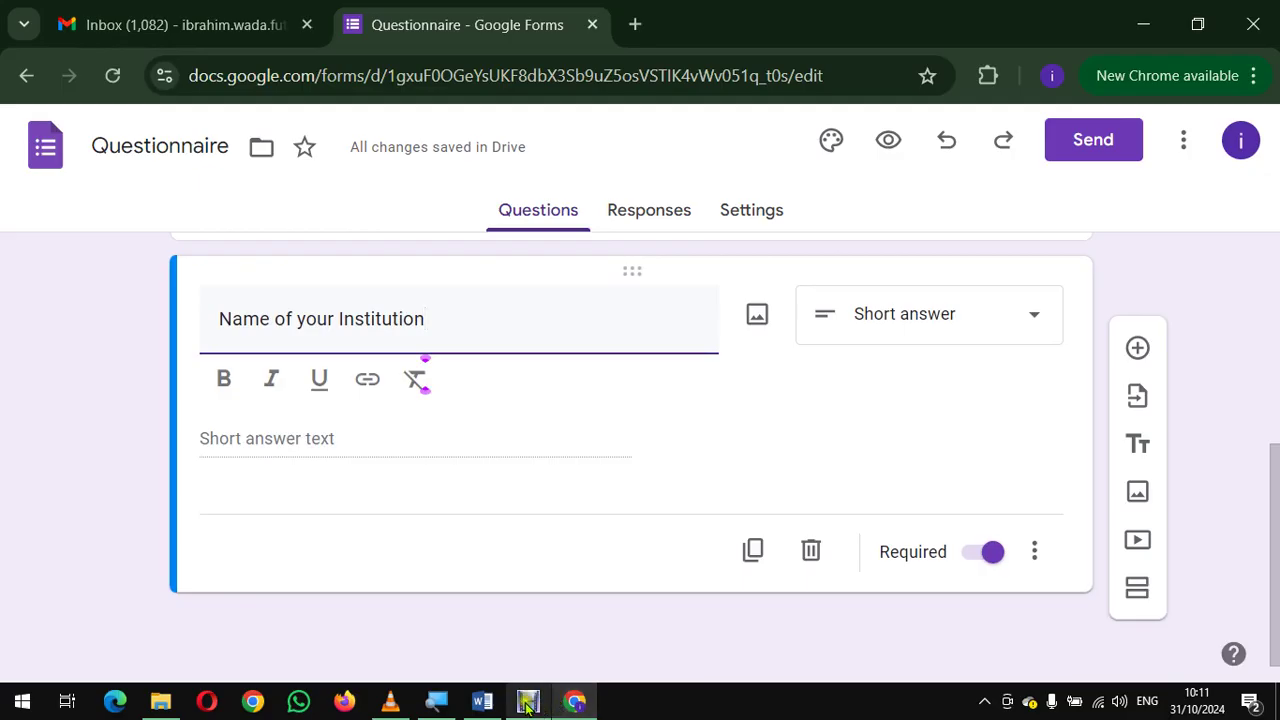
Check the Gender item in the Word document, return to the form in Chrome and add a question titled "Gender".
click(484, 702)
scroll(494, 489, down, 2)
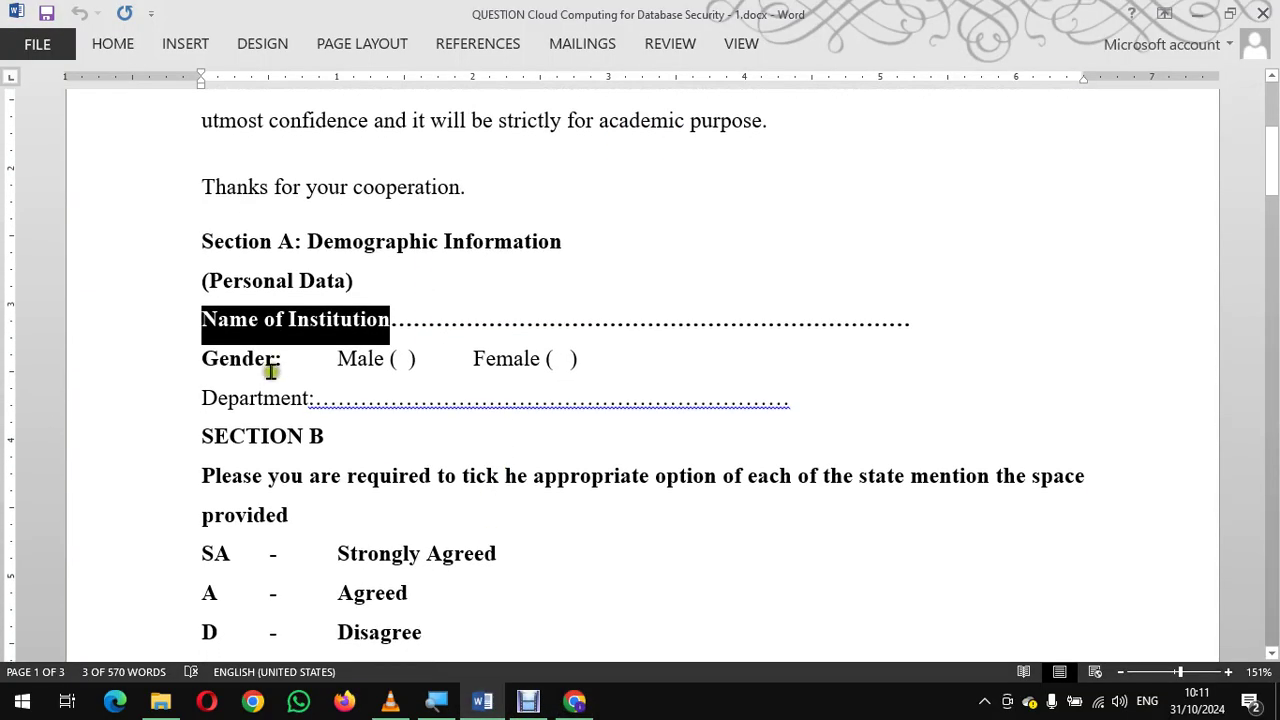
click(230, 365)
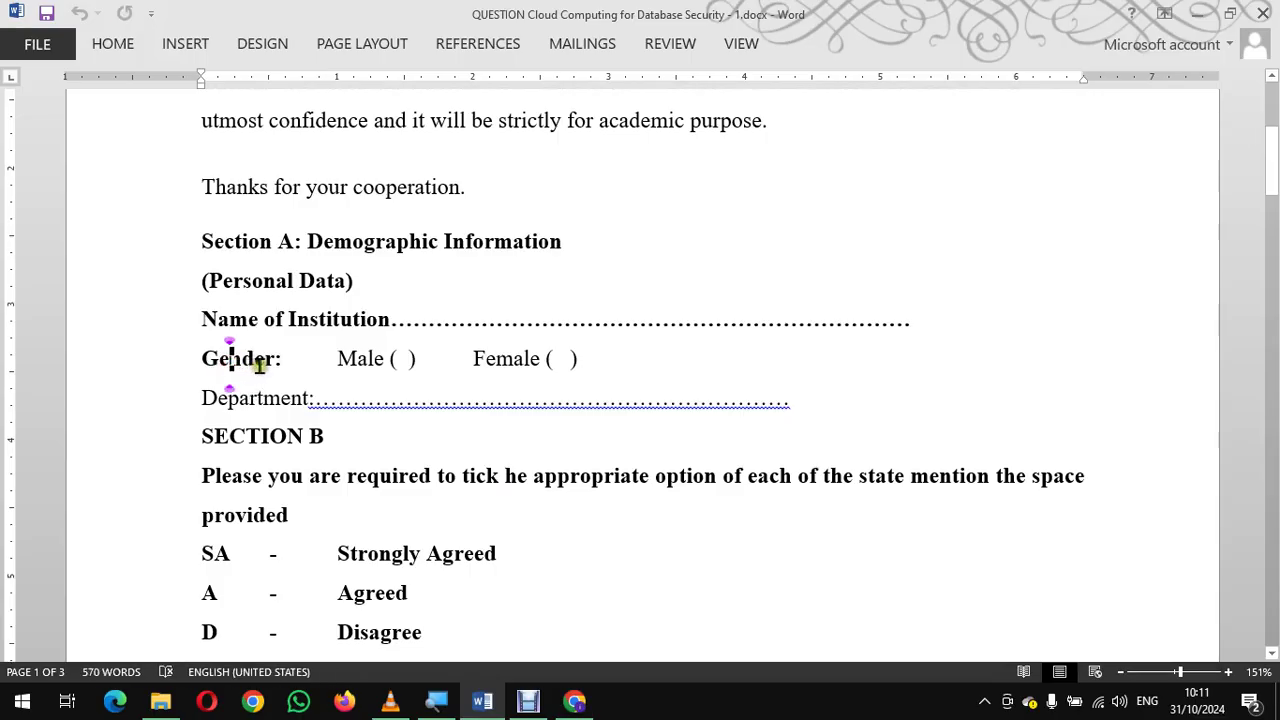
click(483, 700)
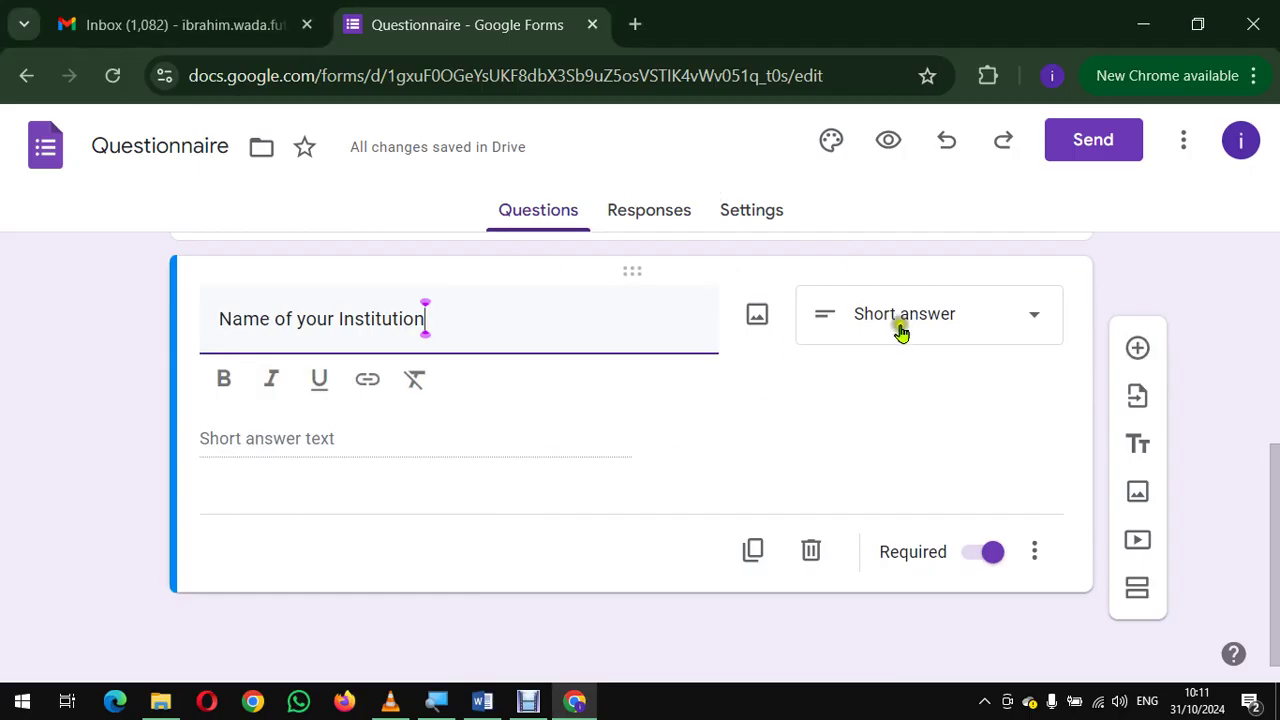
click(1138, 349)
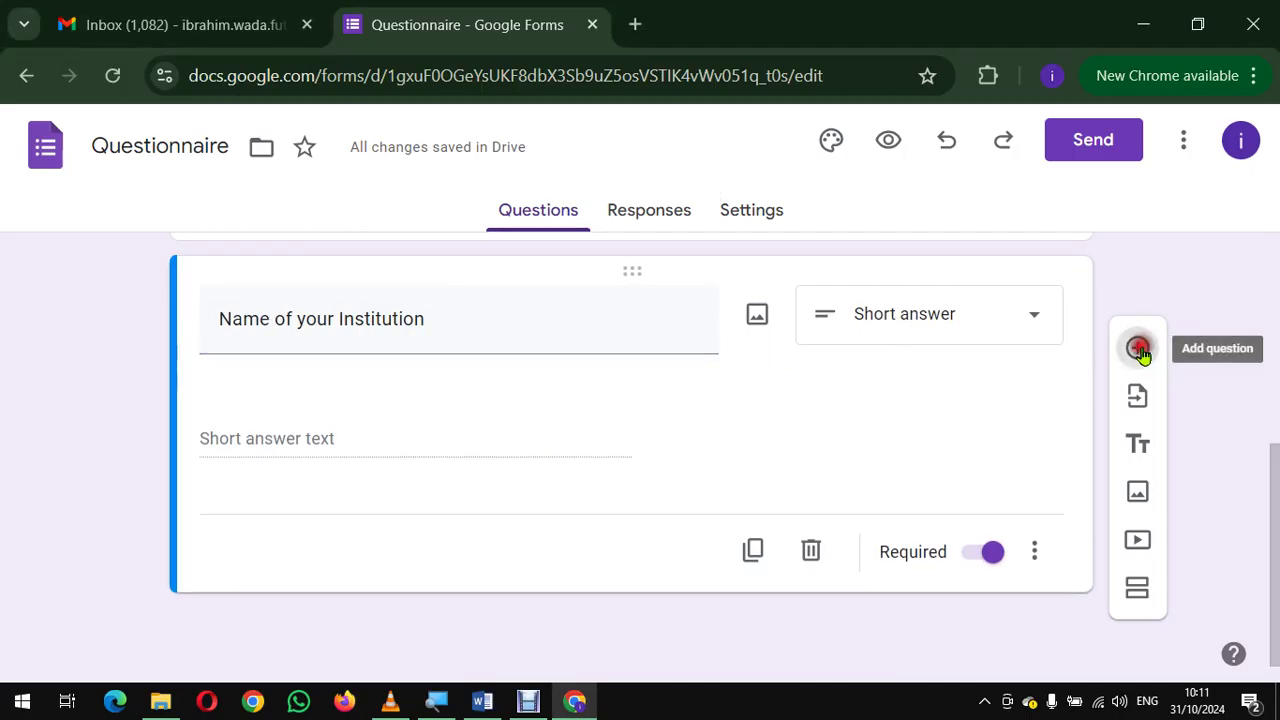
text(Gender)
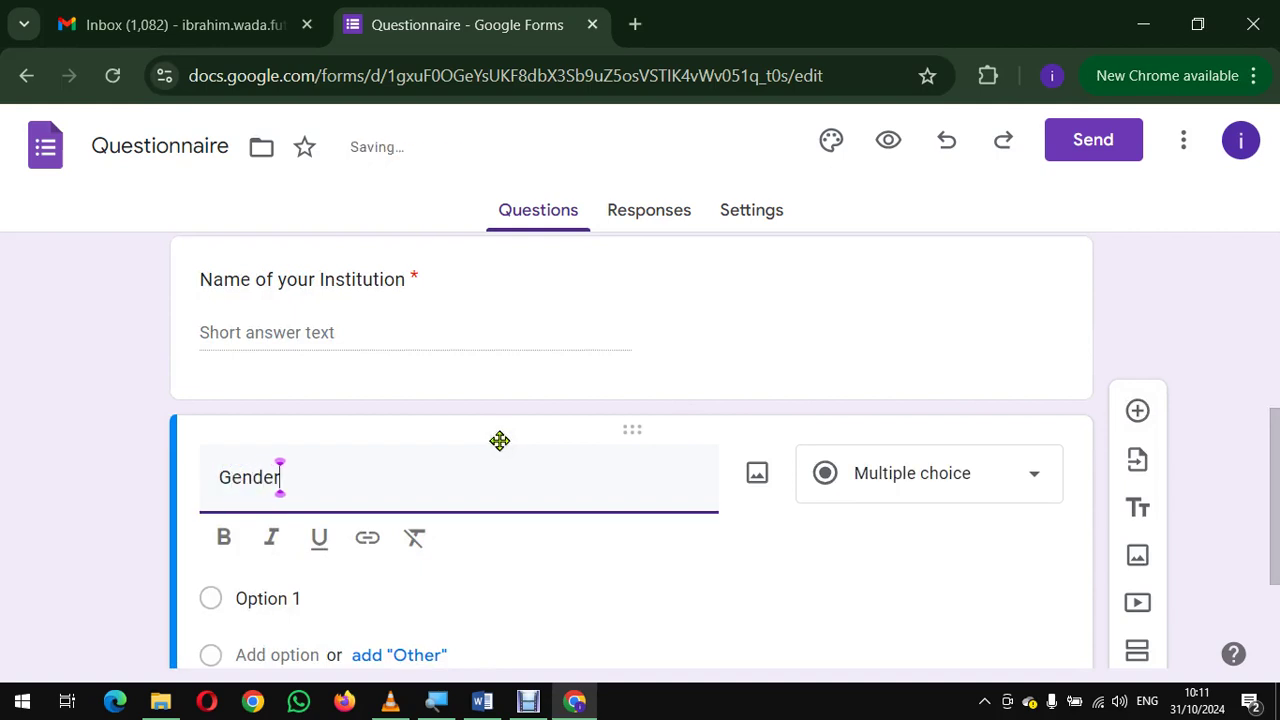
Give the Gender multiple-choice question the two options "Male" and "Female".
scroll(499, 440, down, 1)
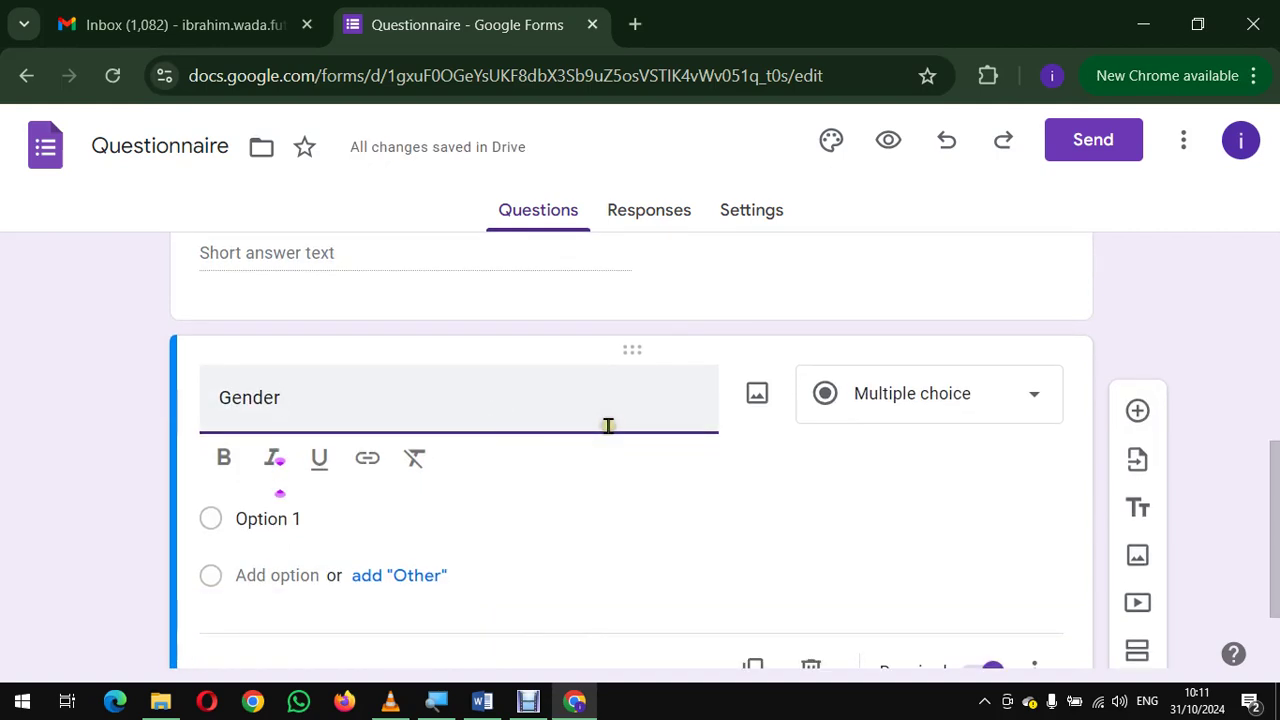
key(Tab)
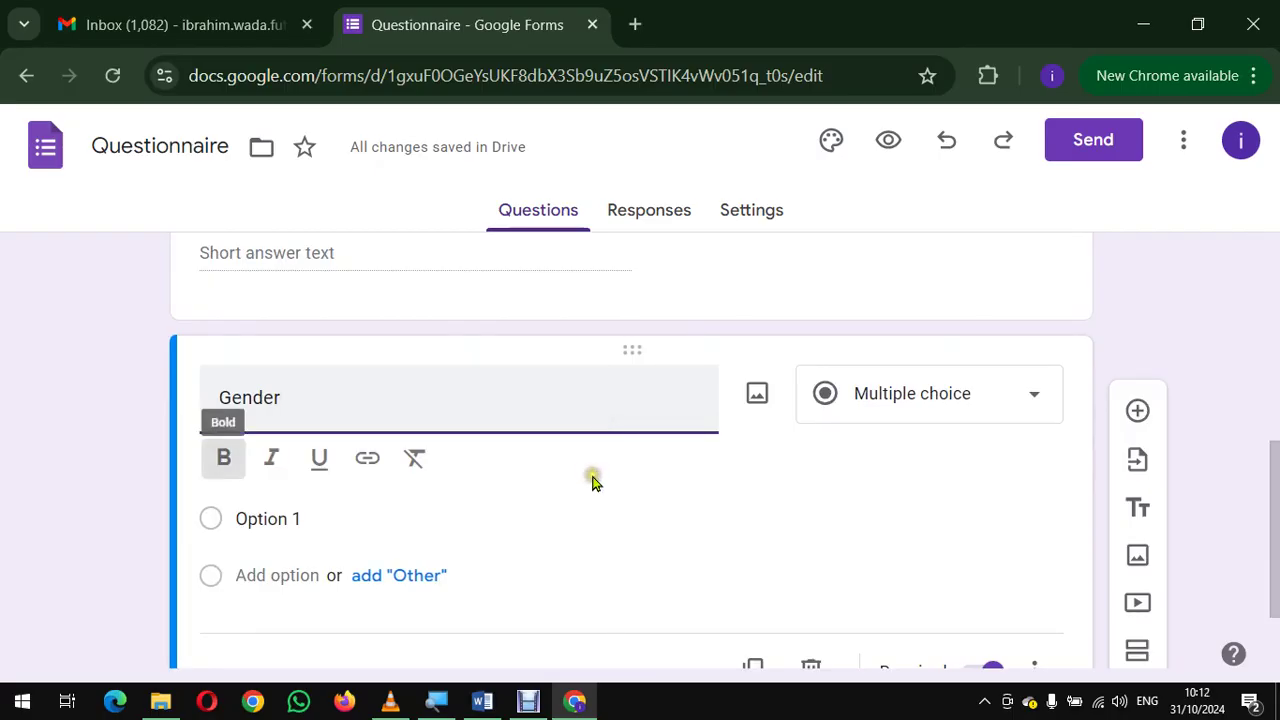
click(460, 518)
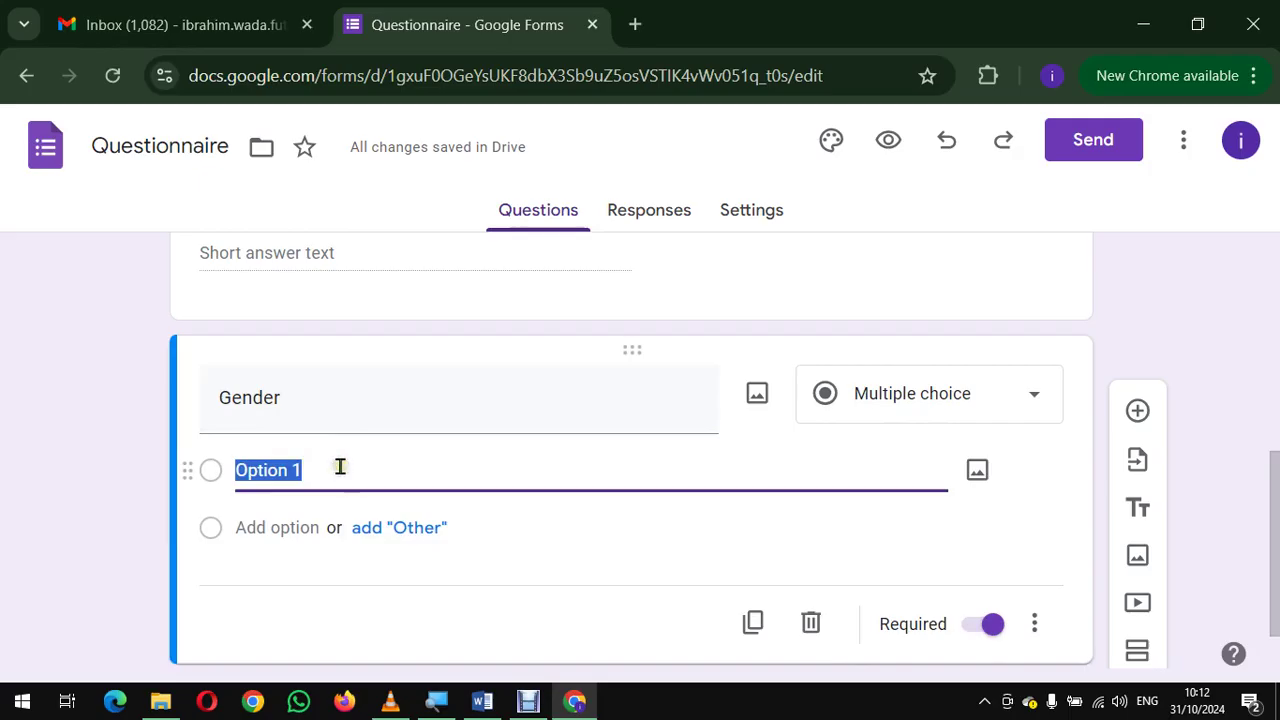
text(Ma)
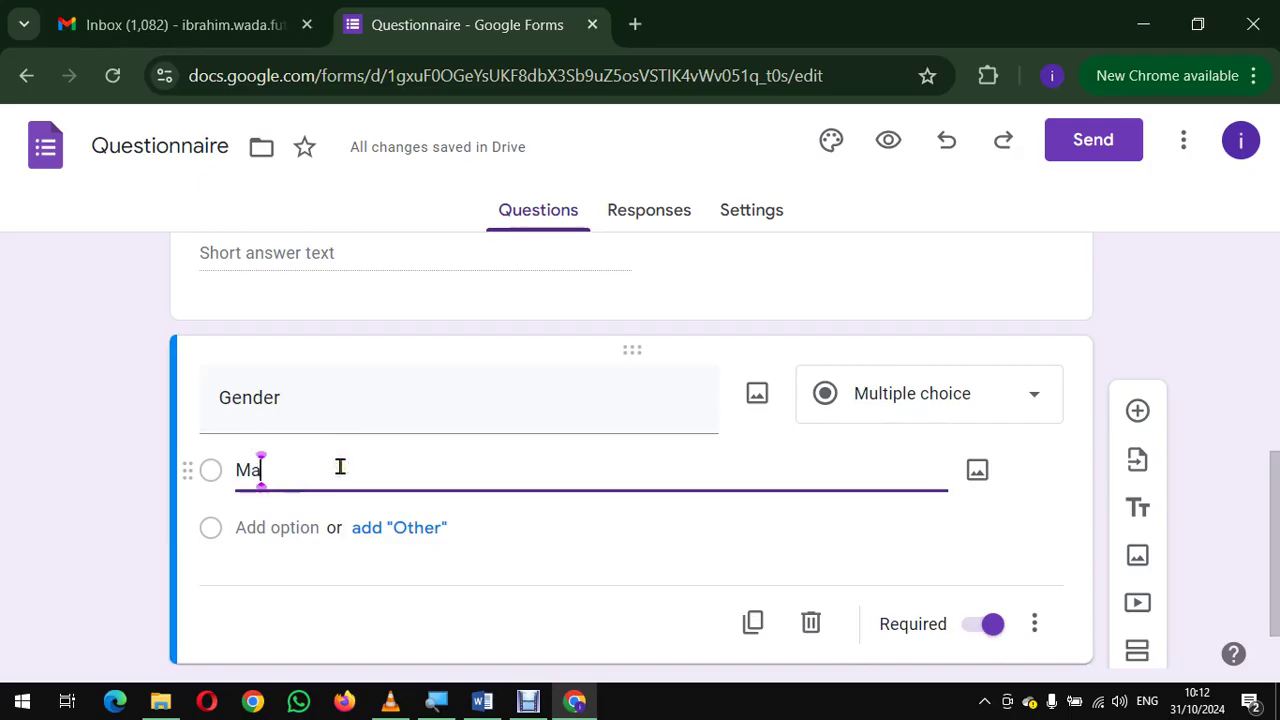
text(le)
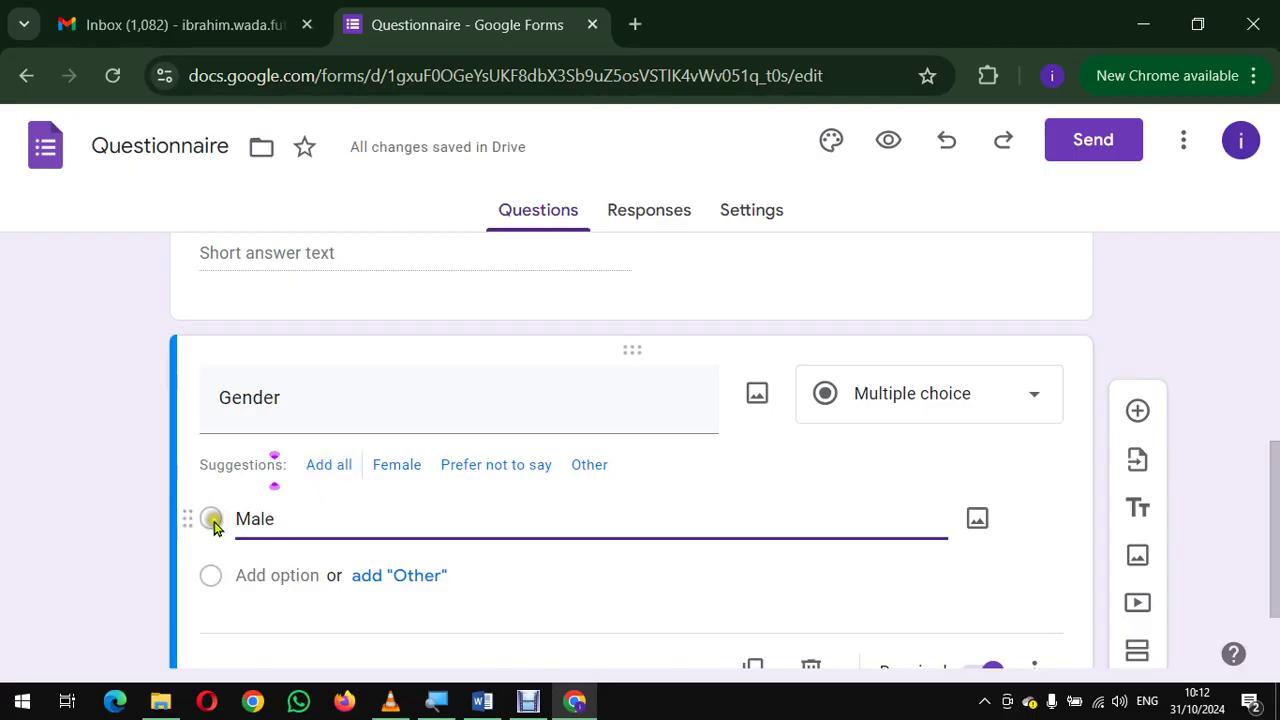
click(210, 519)
click(284, 574)
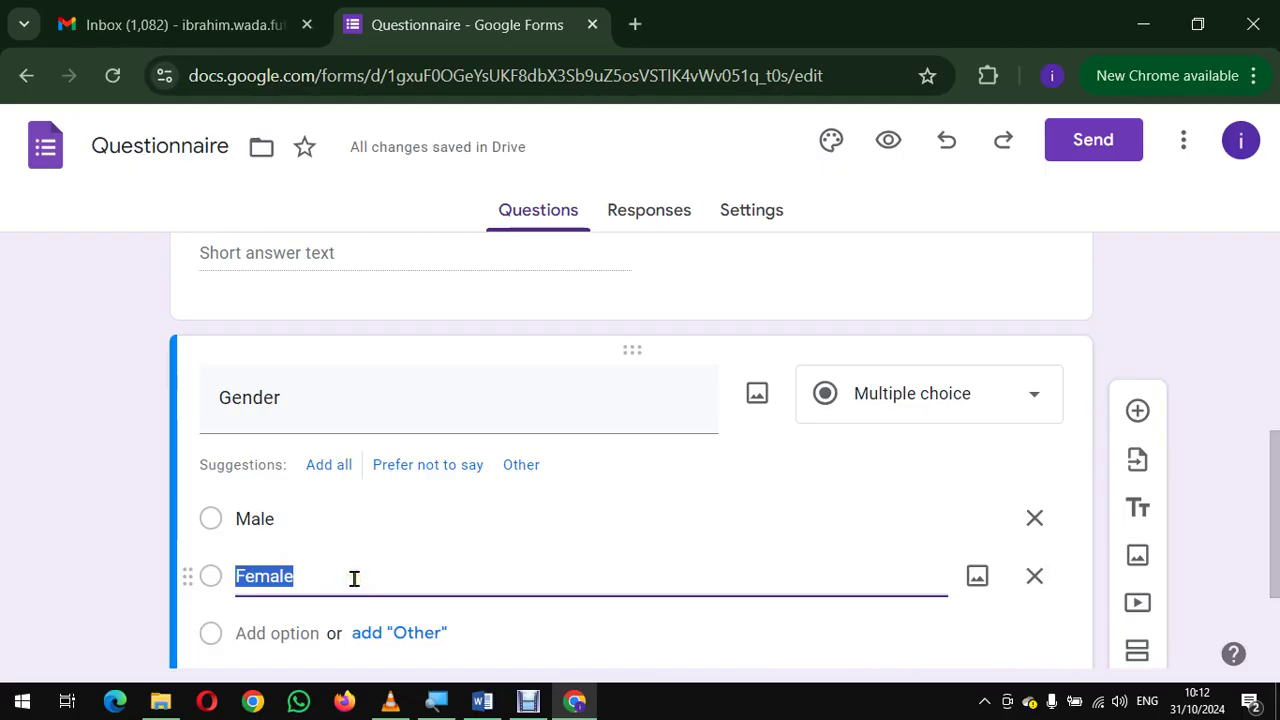
click(284, 577)
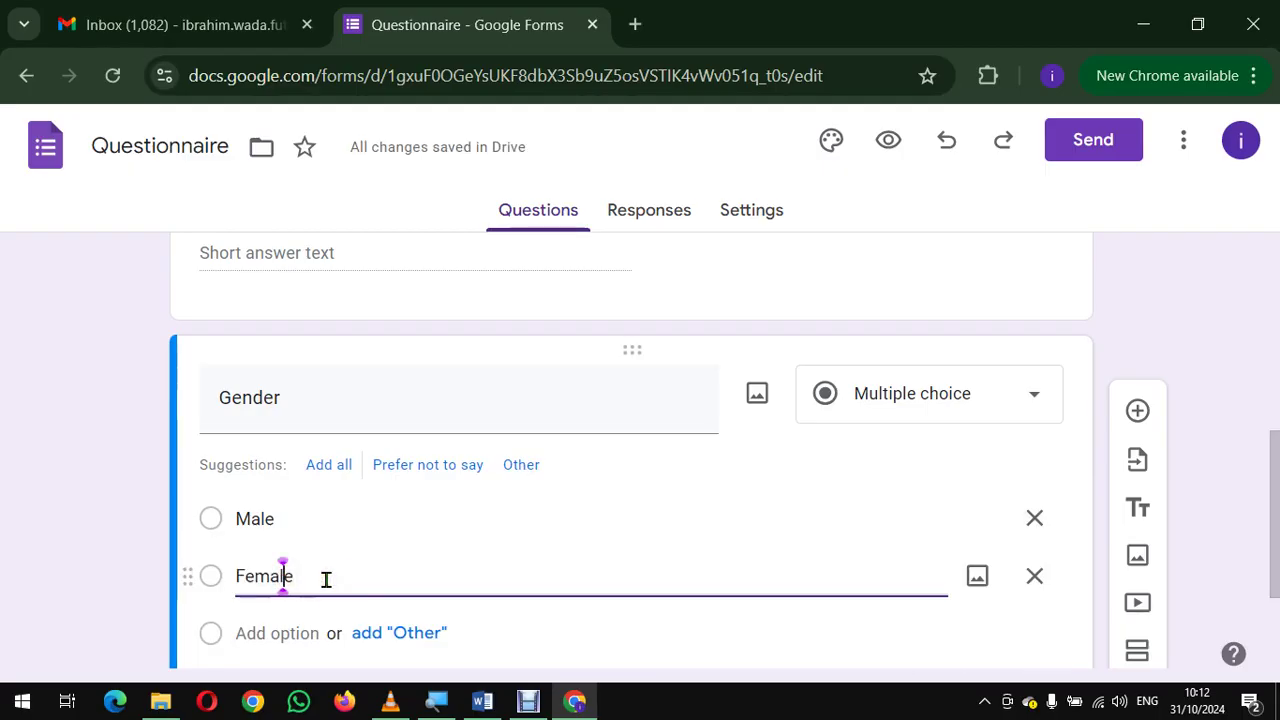
scroll(328, 578, down, 1)
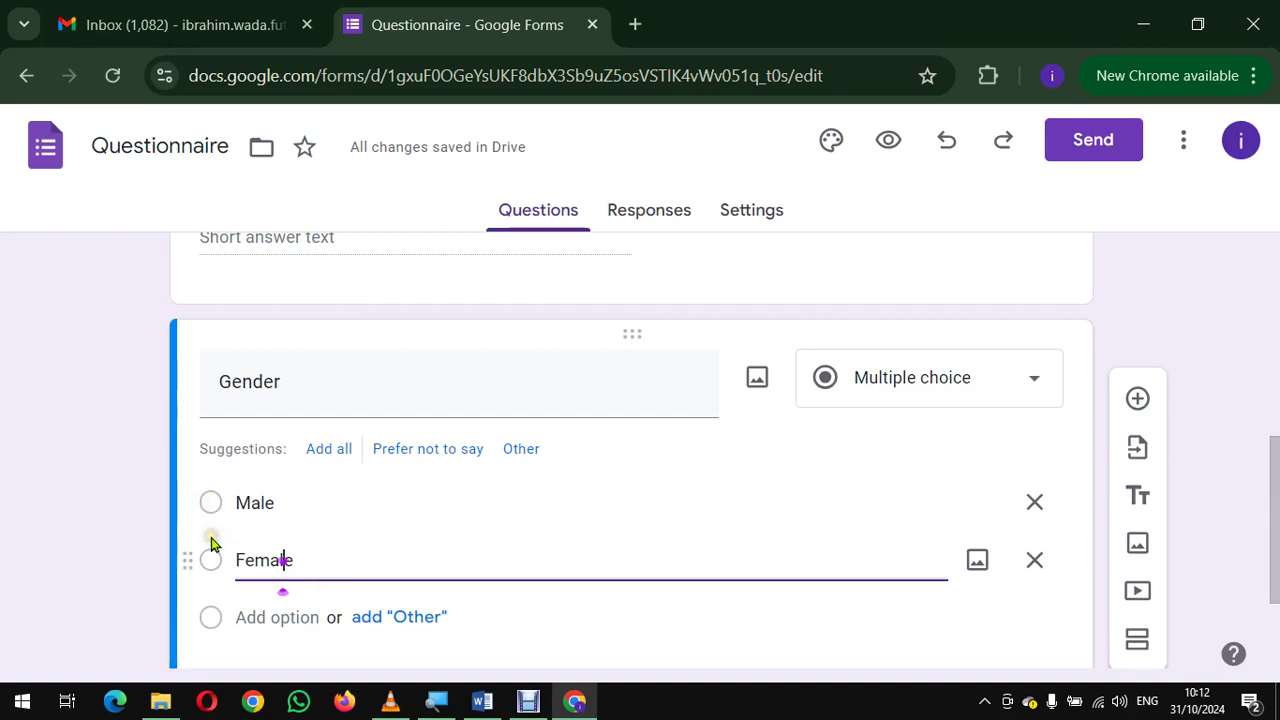
scroll(357, 514, down, 2)
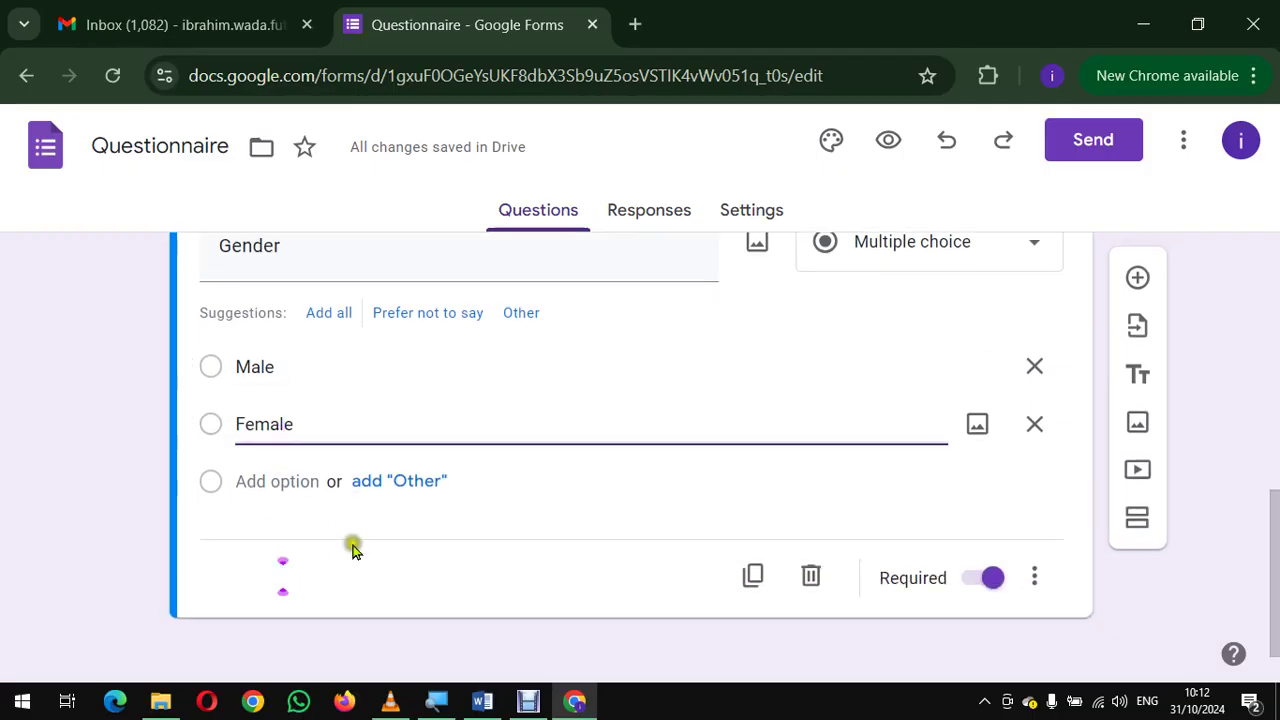
Switch to the Word document and copy the label "Department" without its colon and dotted line.
key(alt+Tab)
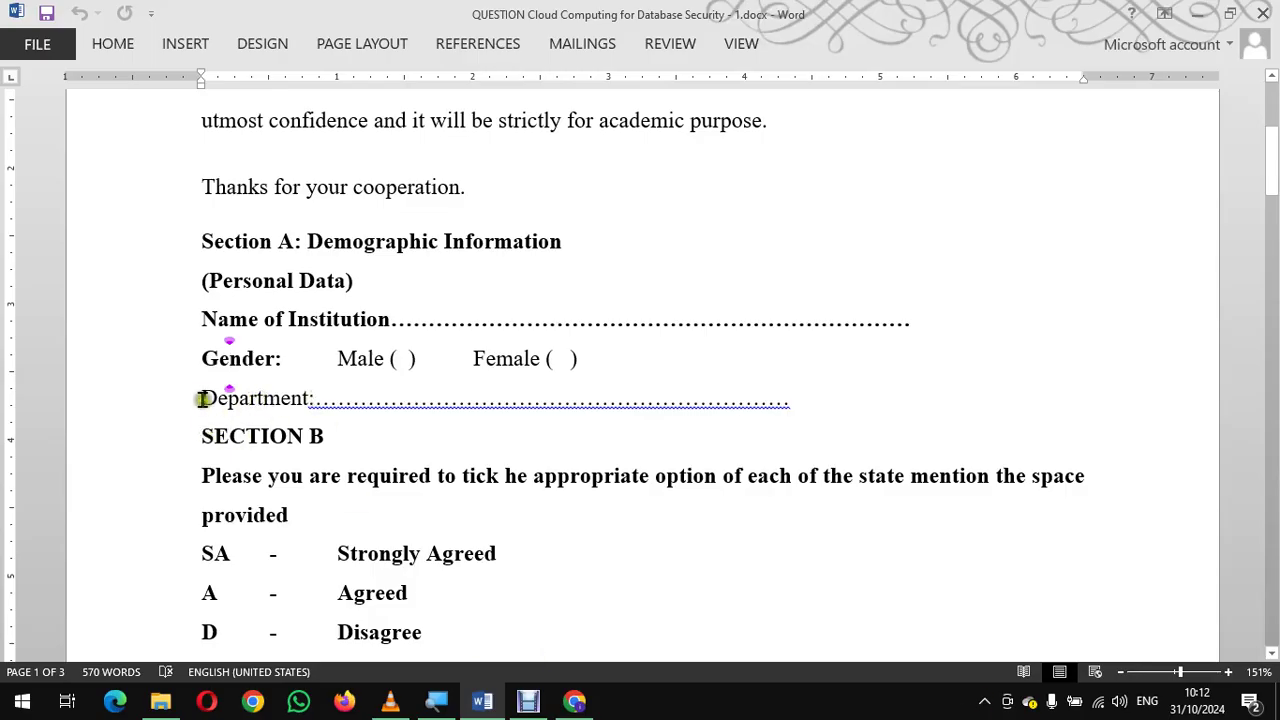
drag(203, 398, 312, 400)
key(ctrl+c)
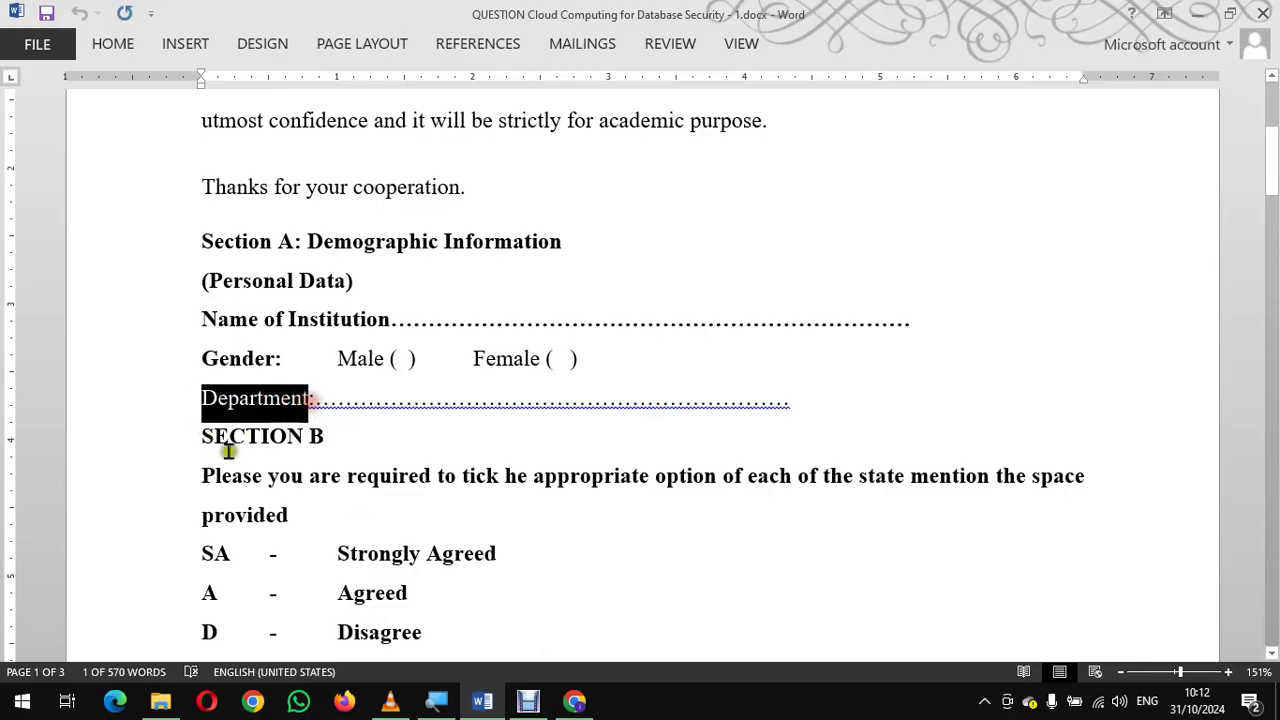
Return to the form in Chrome and add a question titled "Department" below the Gender question.
key(alt+Tab)
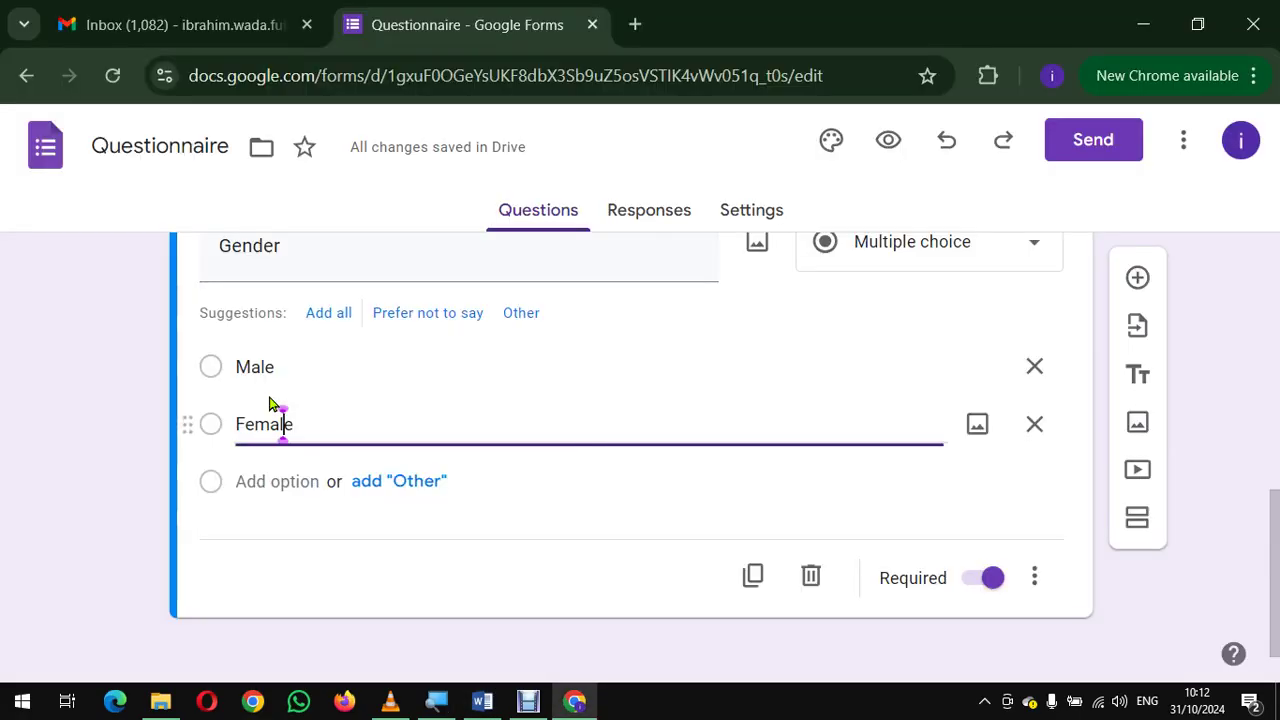
click(1137, 277)
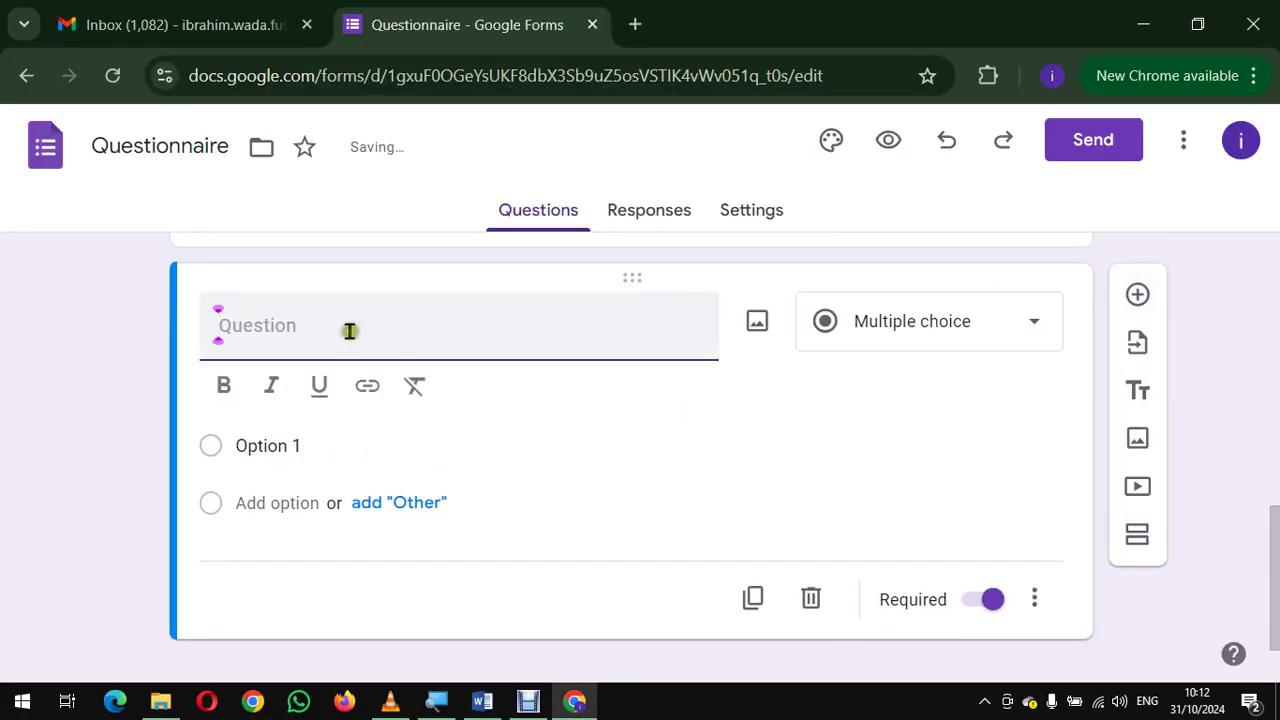
text(De)
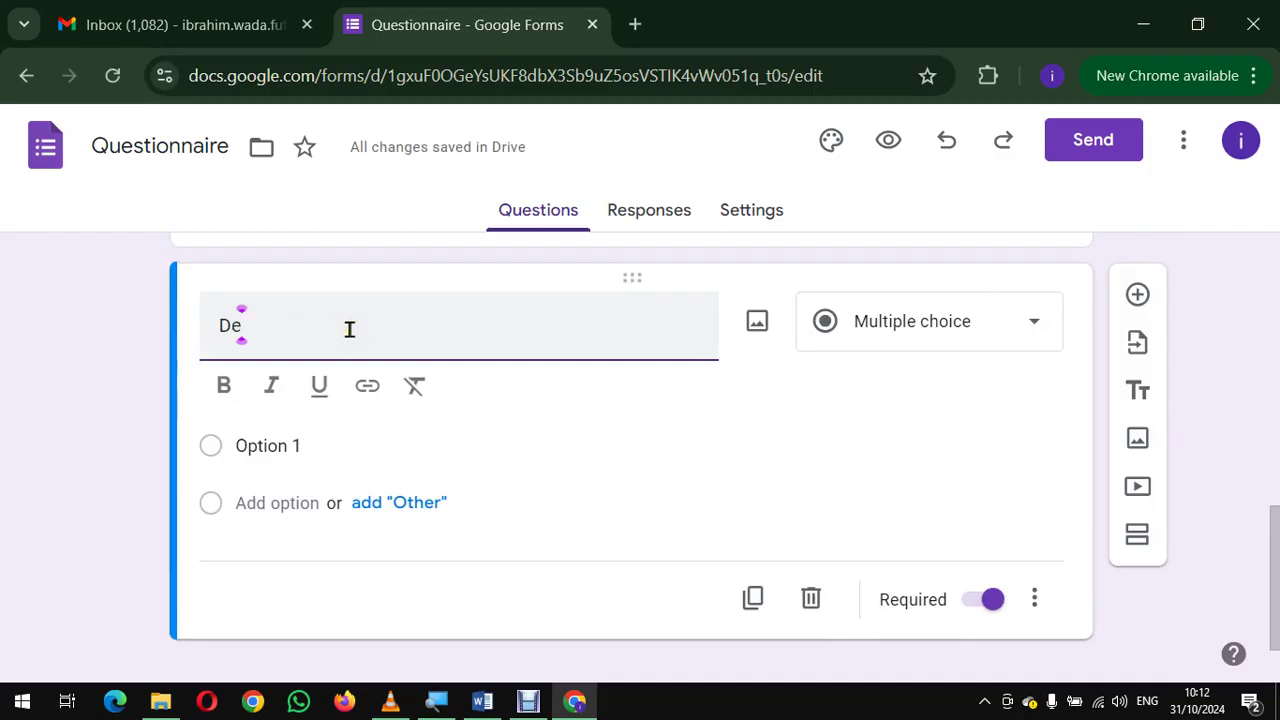
text(partment)
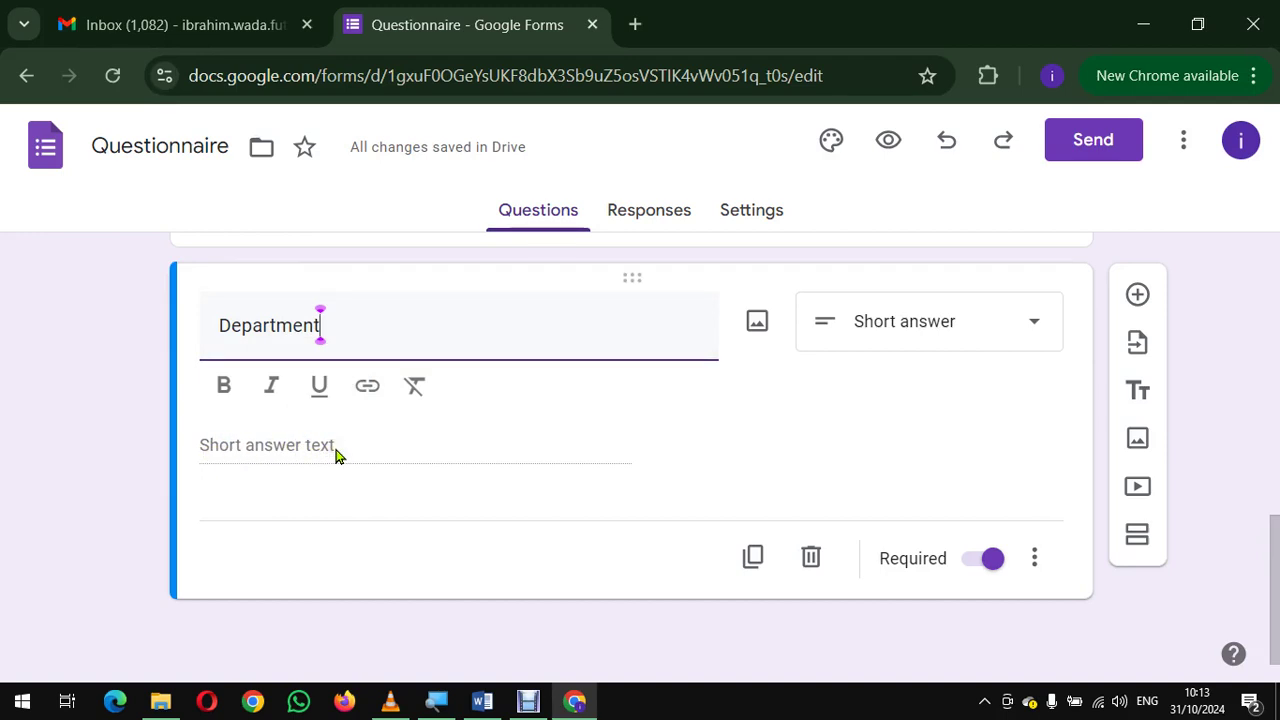
Review the Section A items in the Word document against the form and switch back to Chrome.
click(482, 701)
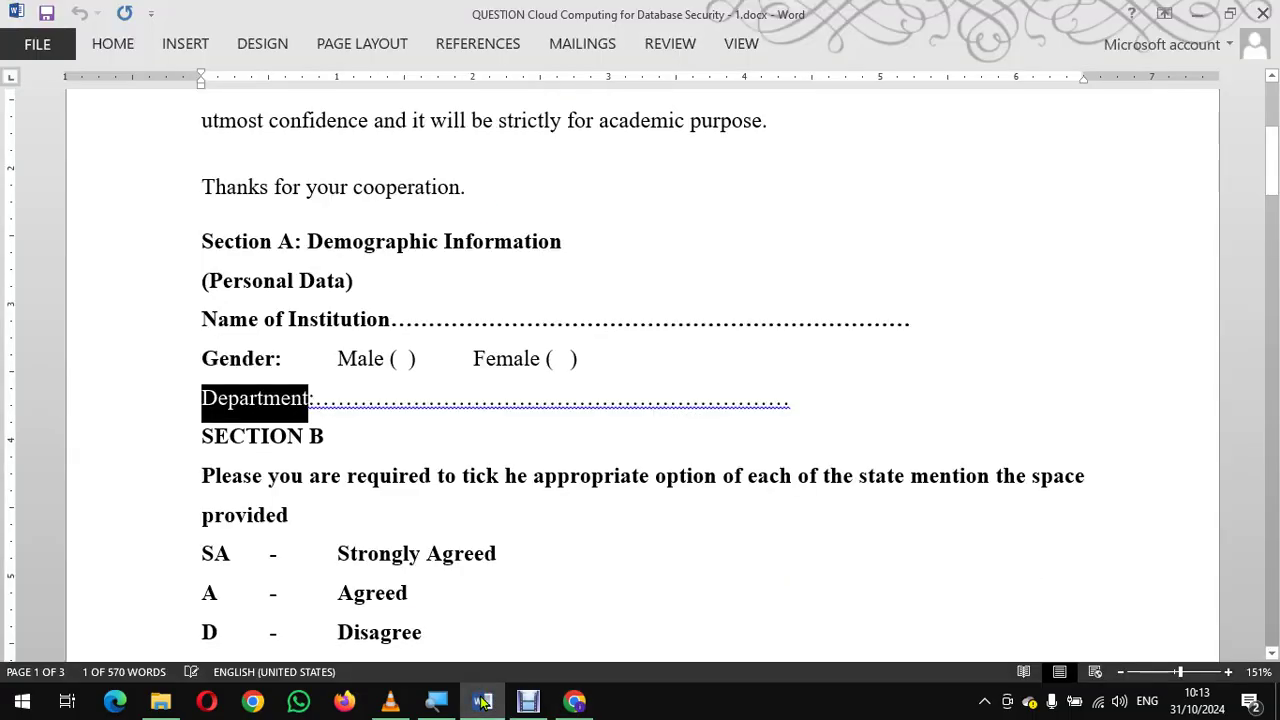
scroll(449, 438, up, 1)
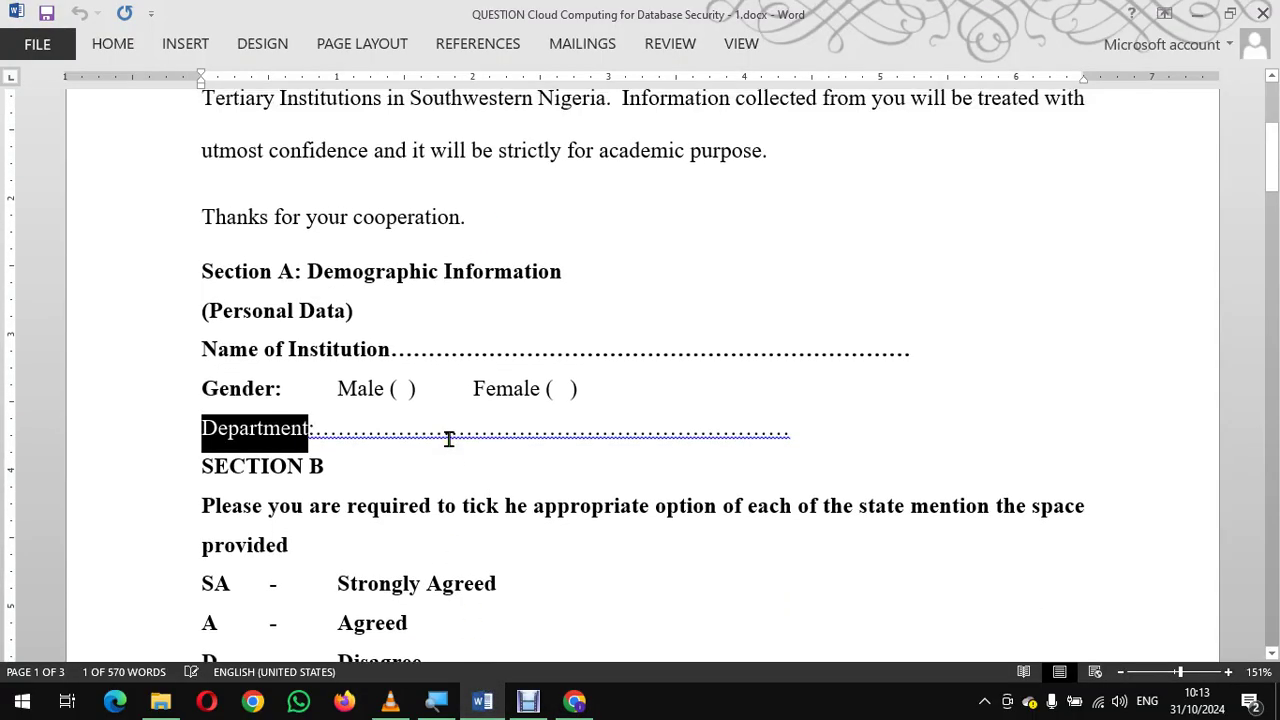
scroll(449, 438, up, 3)
scroll(449, 438, down, 2)
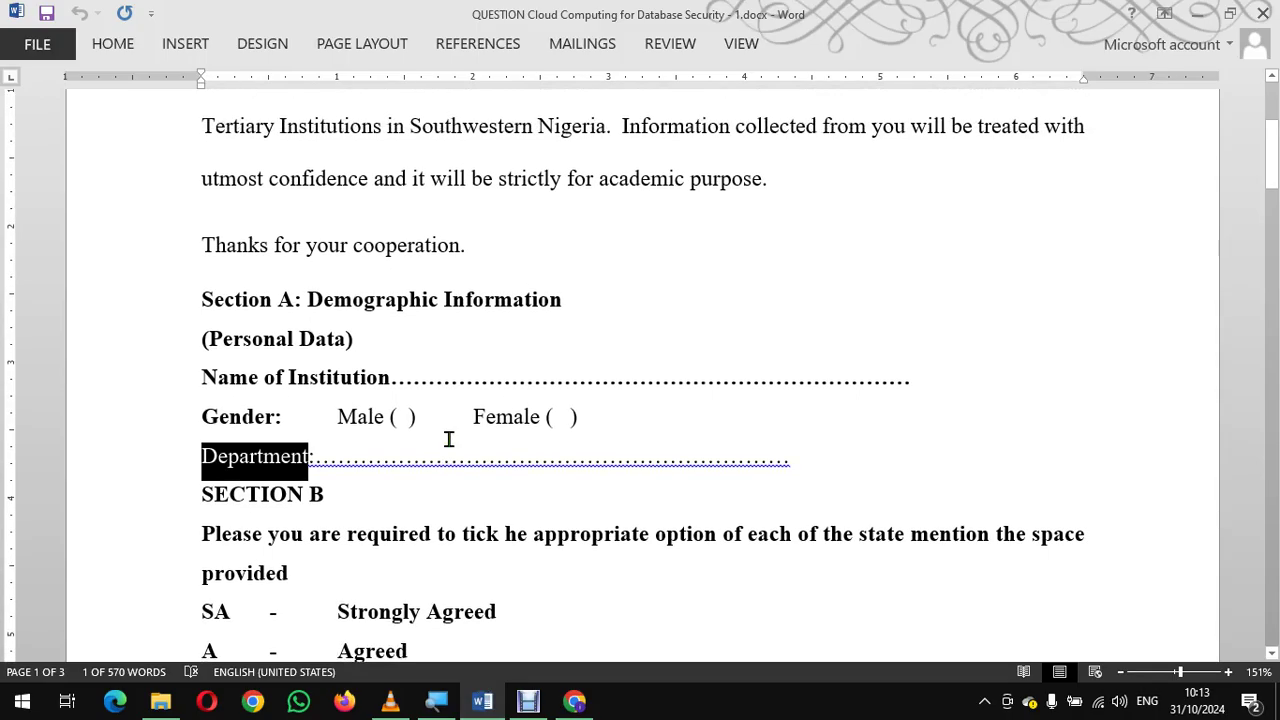
click(578, 702)
key(ctrl+v)
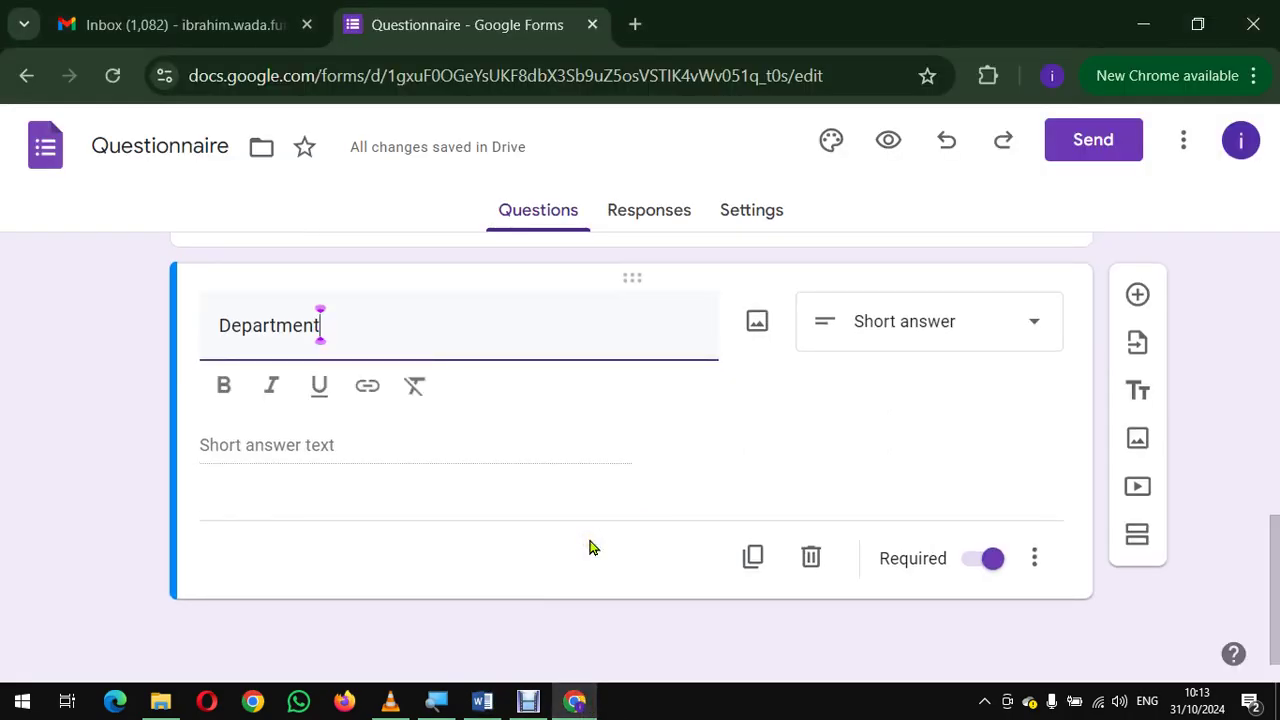
Look through the available question types for the Department question, then close the list without choosing another.
click(1037, 322)
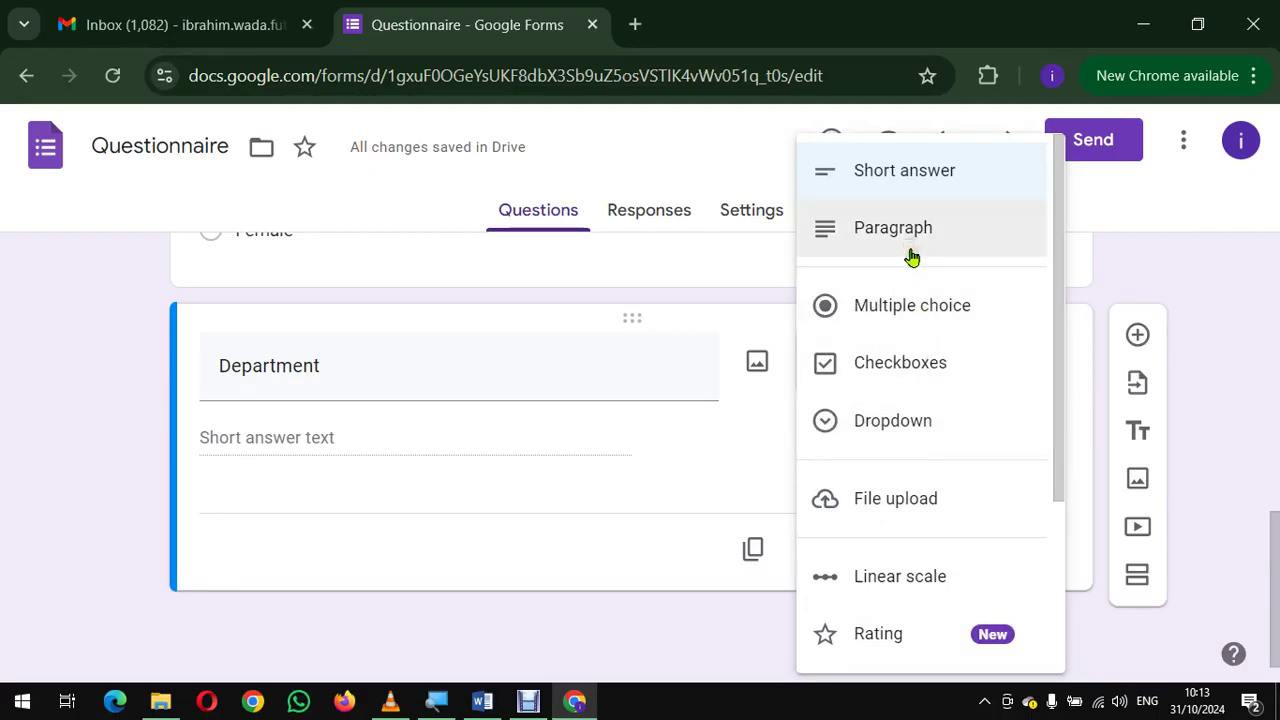
scroll(923, 401, down, 3)
scroll(924, 403, up, 3)
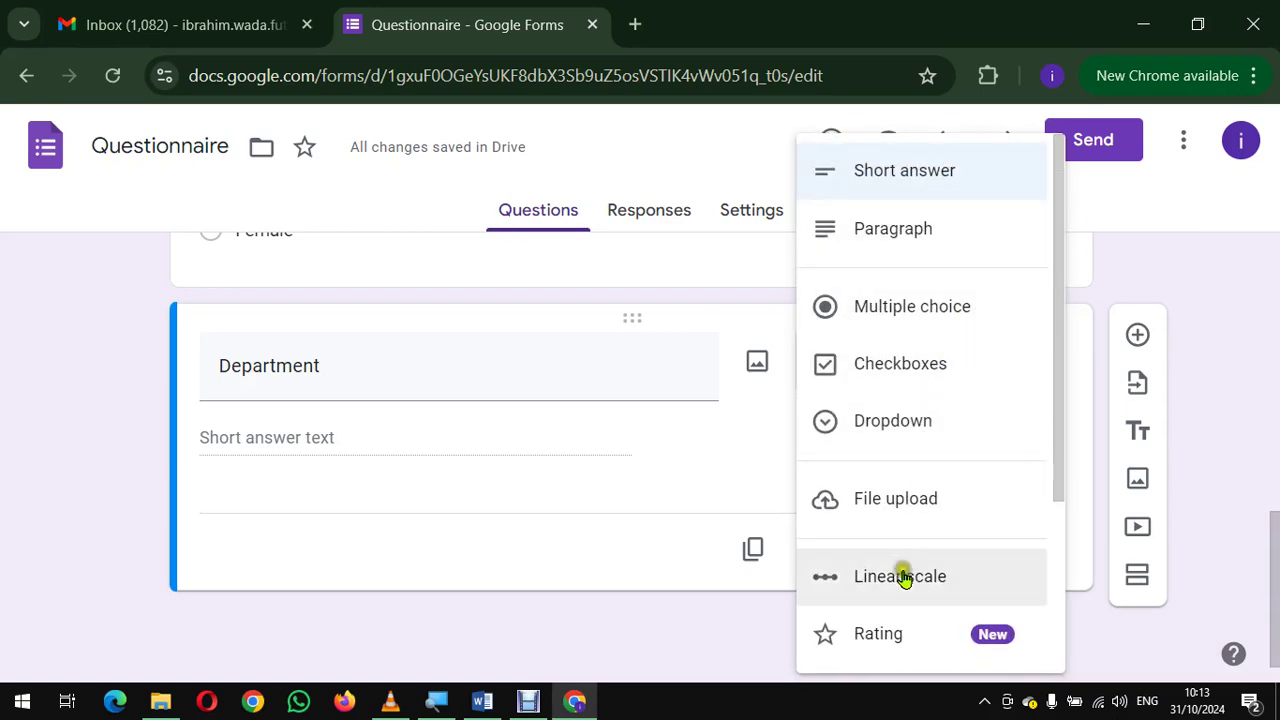
scroll(929, 560, down, 3)
scroll(929, 560, up, 3)
scroll(930, 561, down, 3)
scroll(931, 563, up, 3)
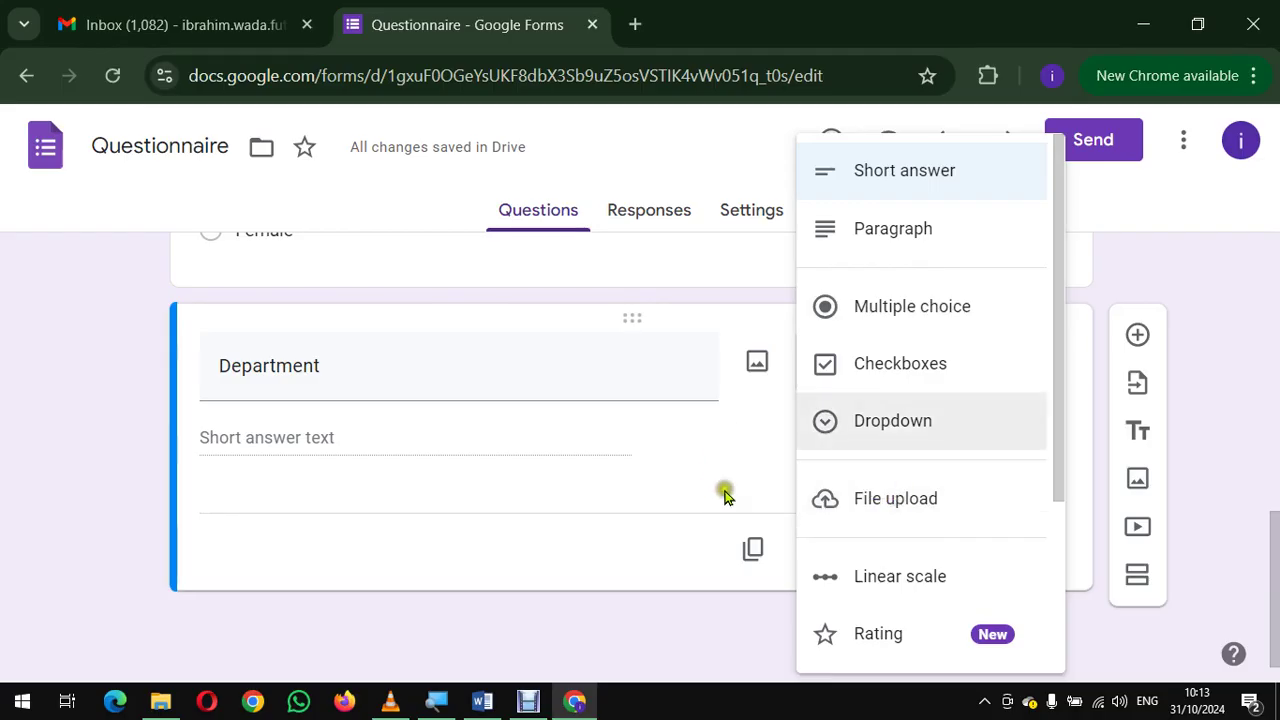
click(640, 500)
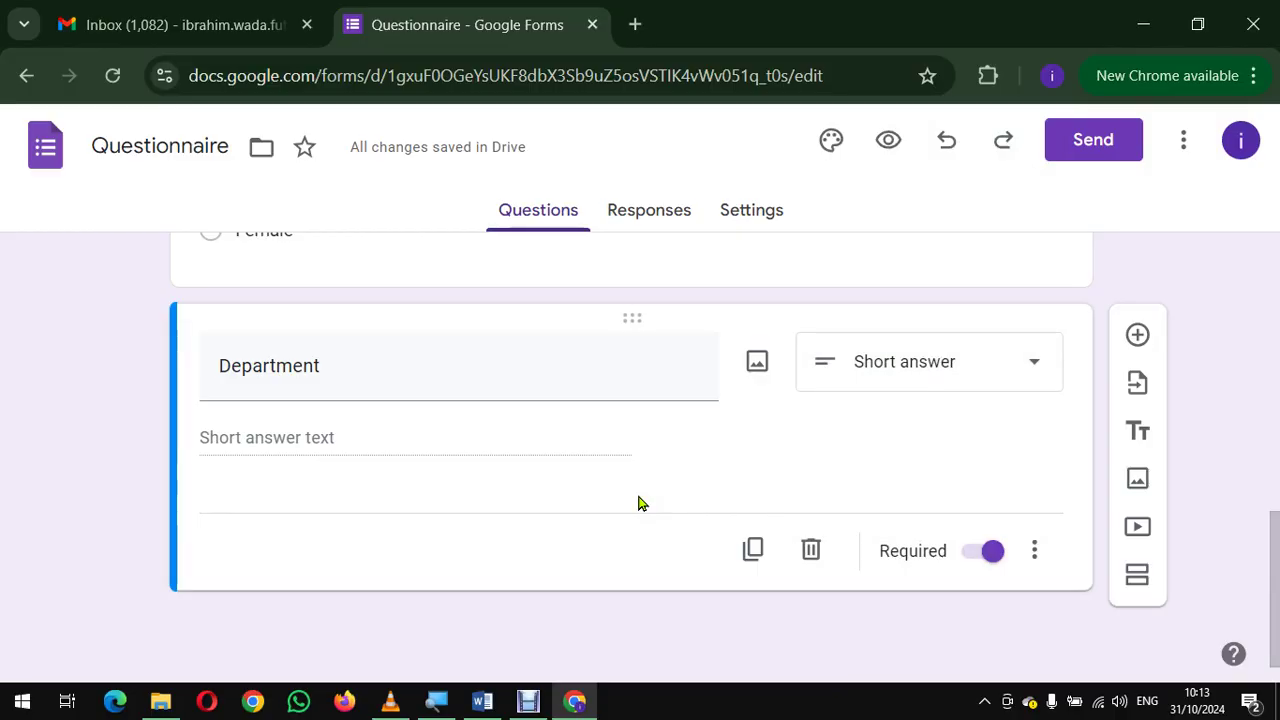
Review the form from the Section A: Demographic Information heading through the institution, Gender and Department questions.
scroll(640, 503, up, 10)
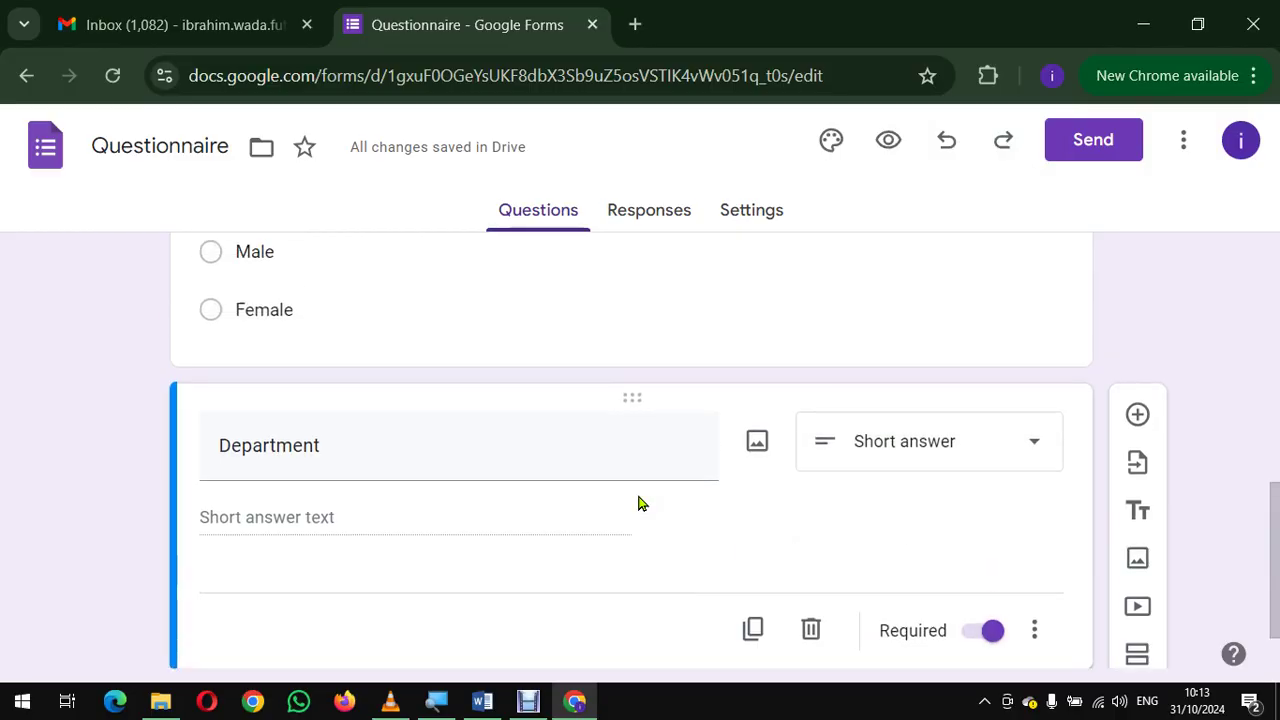
scroll(640, 503, down, 3)
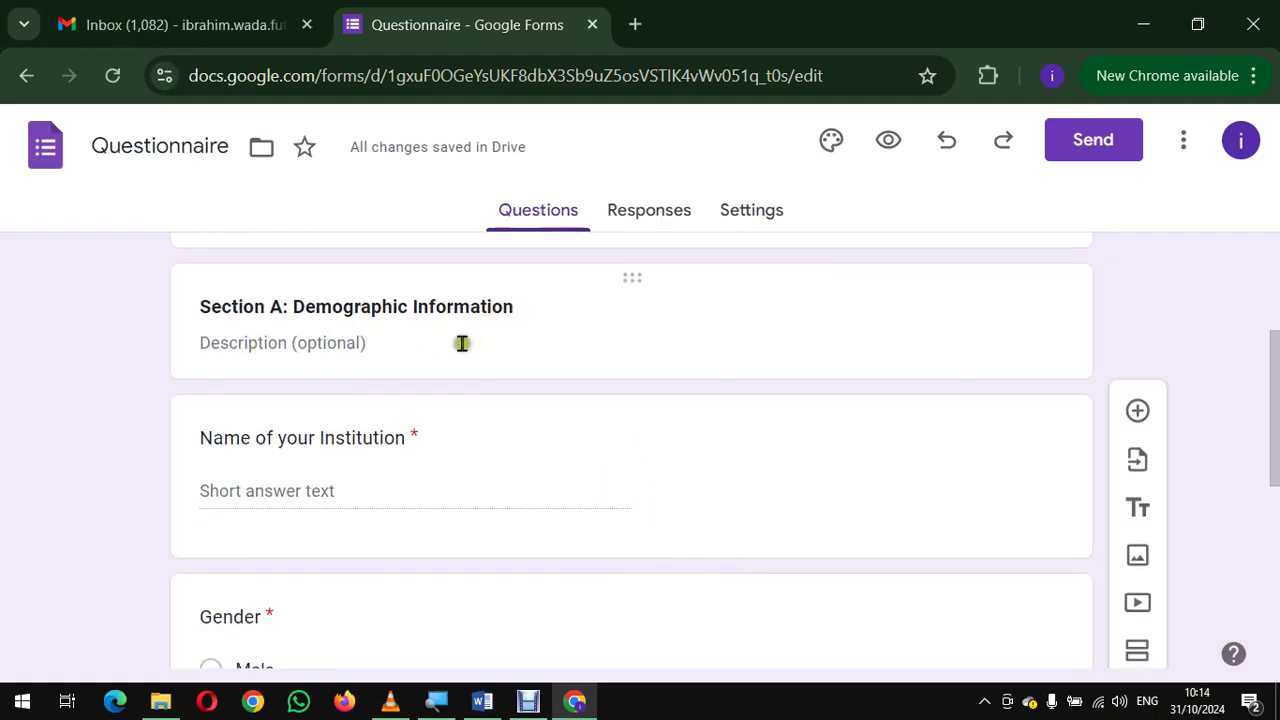
scroll(455, 400, down, 1)
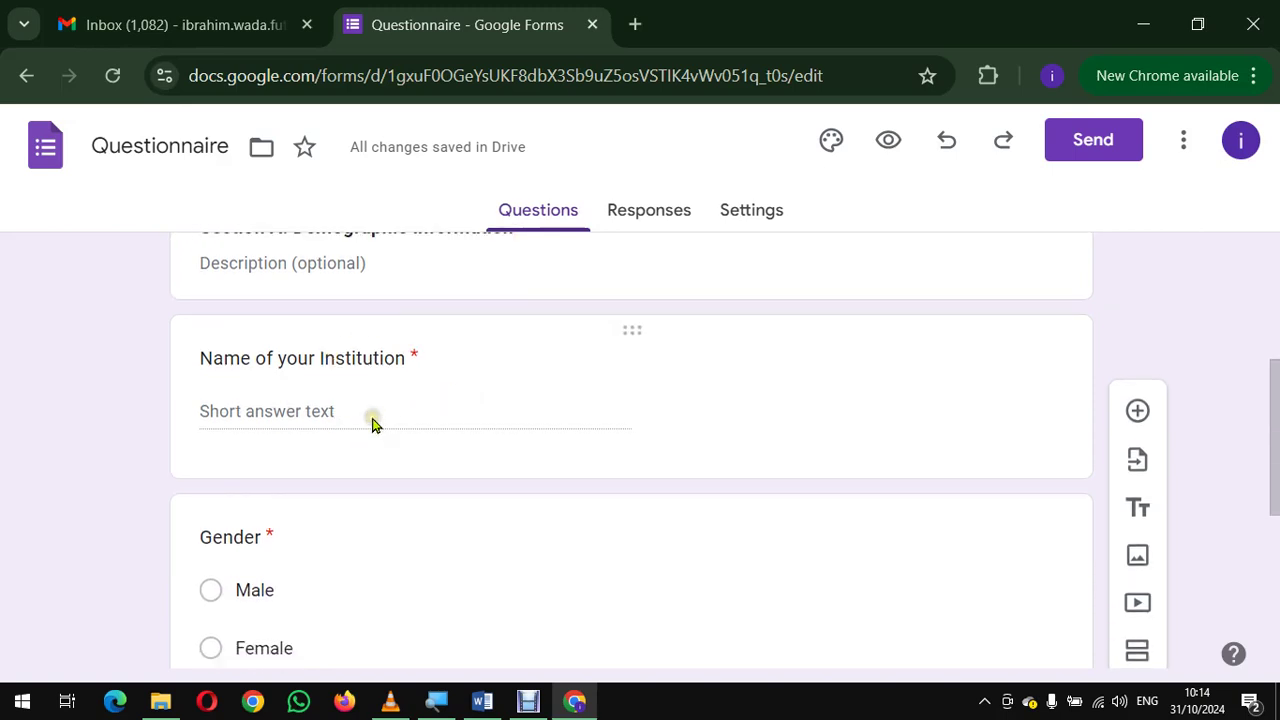
scroll(380, 421, down, 1)
scroll(380, 421, down, 1)
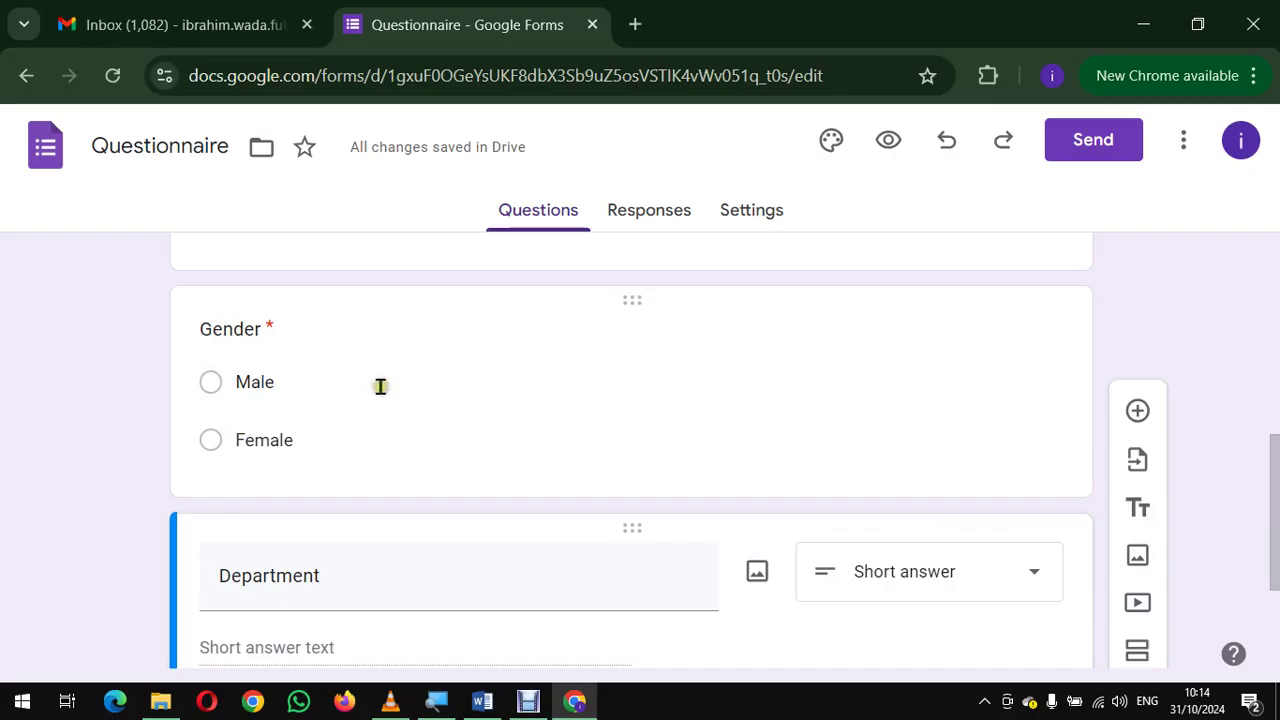
scroll(380, 385, down, 2)
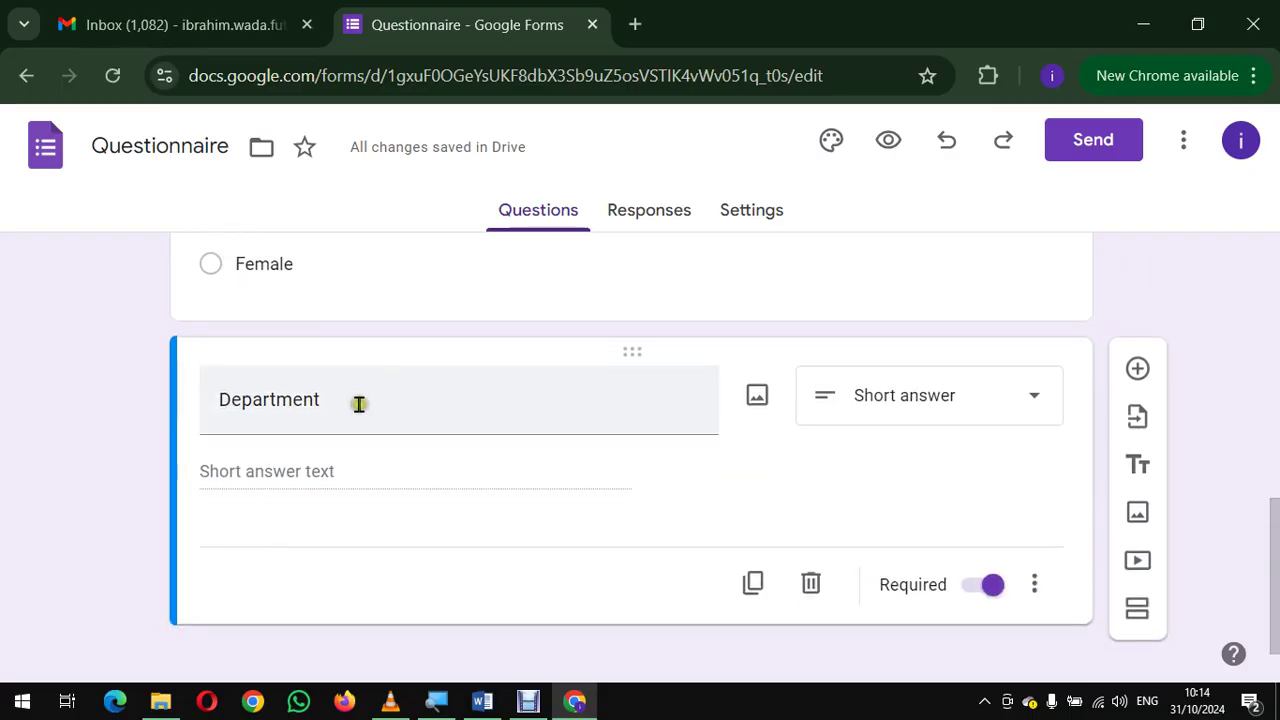